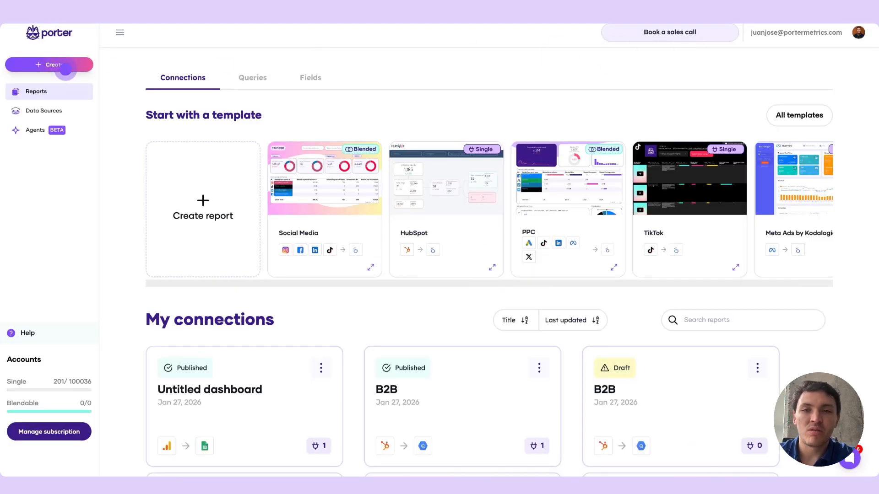
# Create a BigQuery export named SEO with Google Search Console as its data source
pyautogui.click(64, 69)
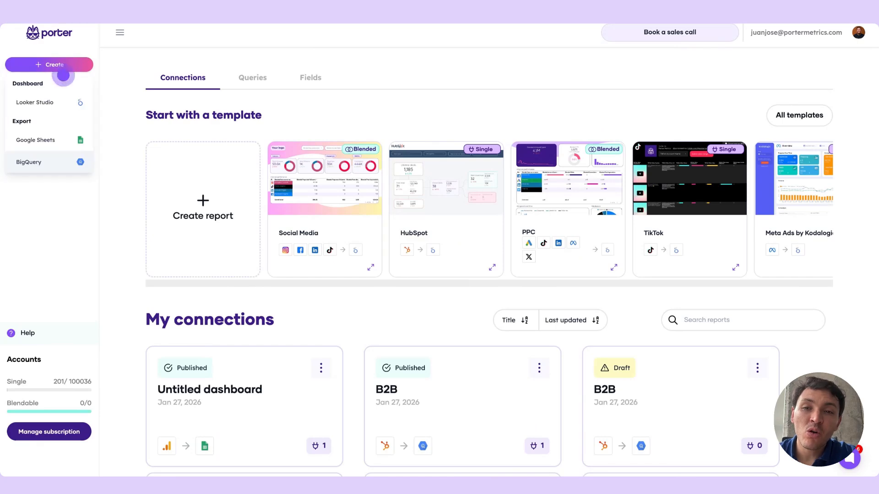
pyautogui.click(59, 165)
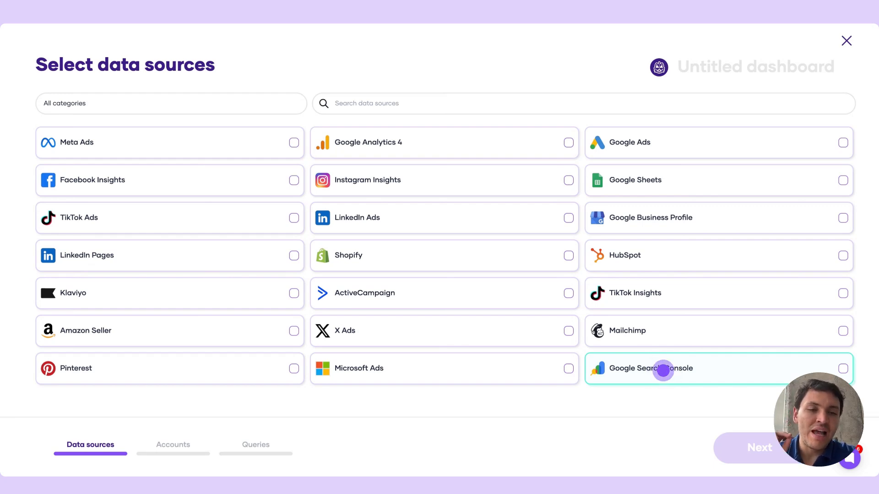
pyautogui.click(663, 370)
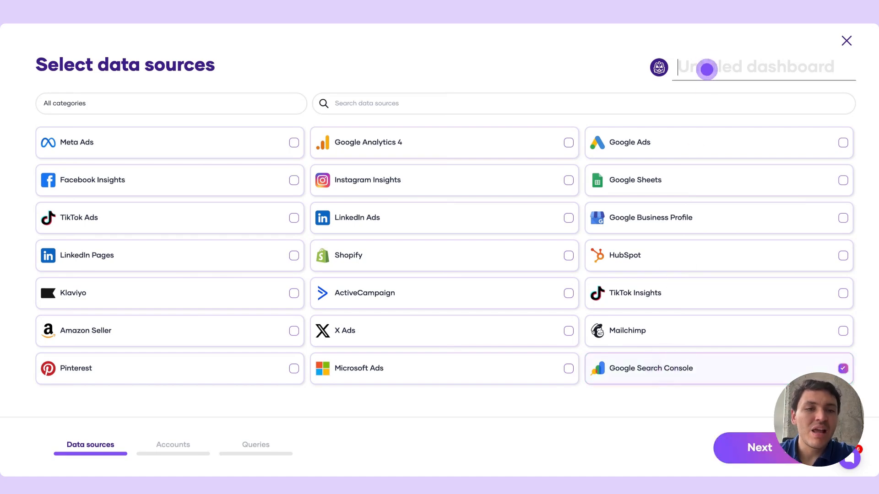
pyautogui.click(702, 66)
pyautogui.write('SEO')
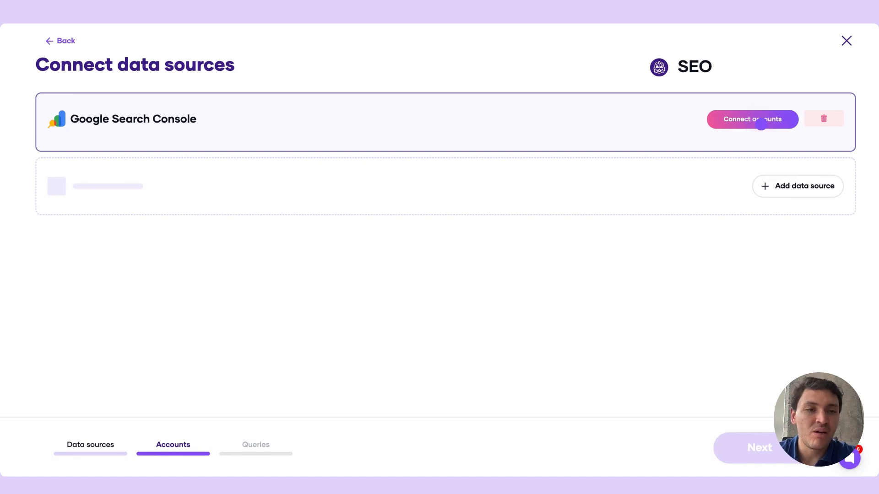
pyautogui.click(760, 124)
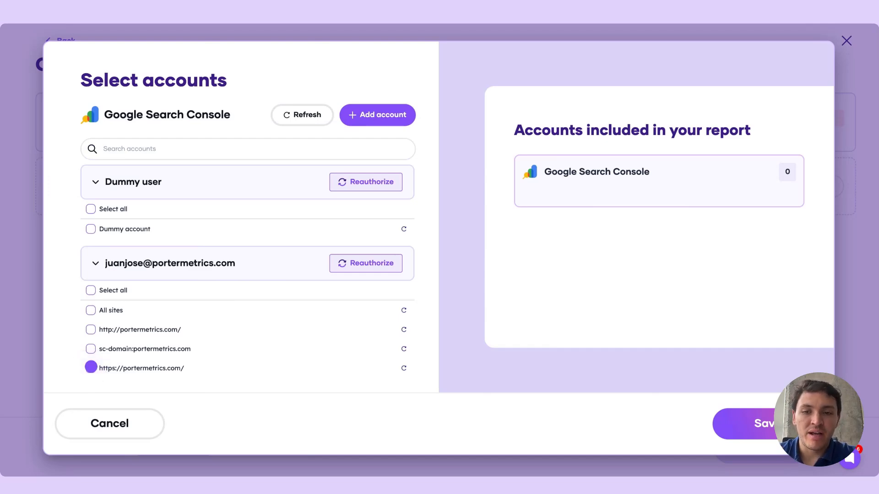
pyautogui.click(91, 366)
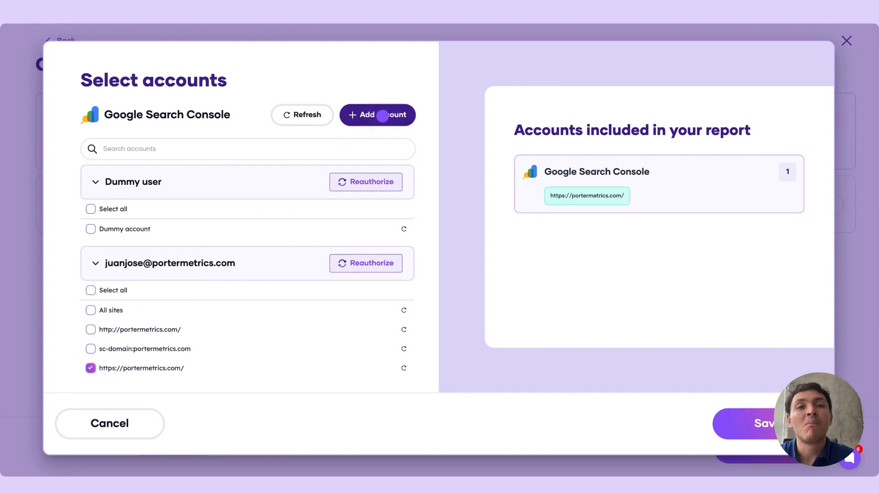
# Run the authorization for adding a Google account, sign back in with the existing account and return to account selection
pyautogui.click(382, 115)
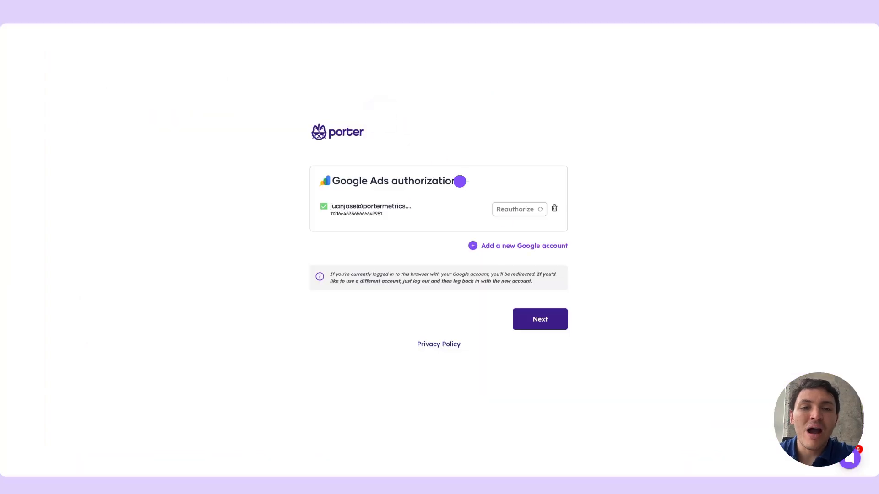
pyautogui.click(532, 243)
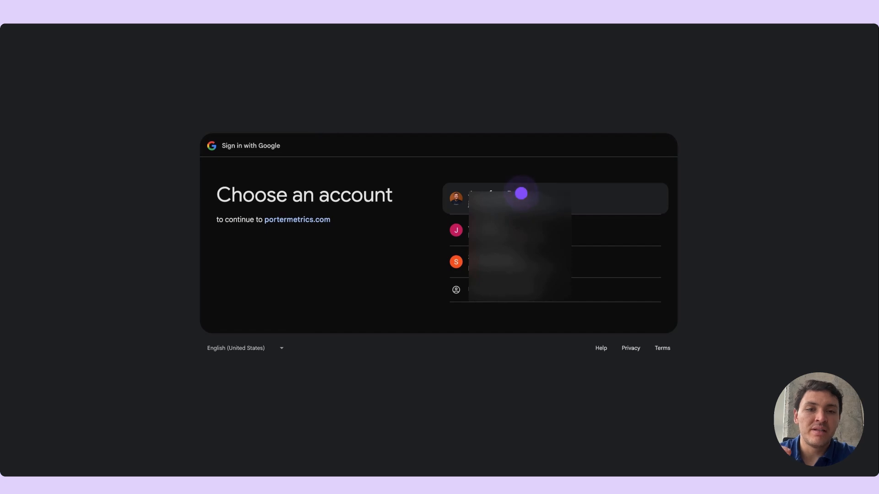
pyautogui.click(520, 193)
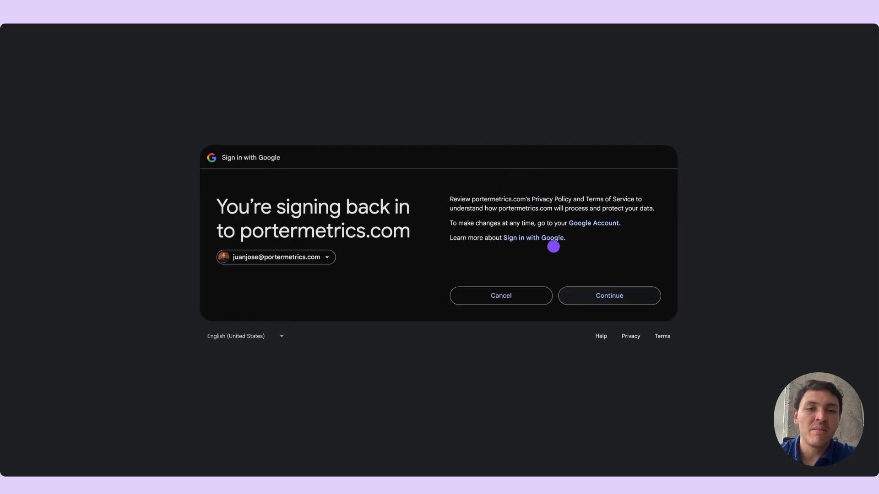
pyautogui.click(582, 295)
pyautogui.click(602, 338)
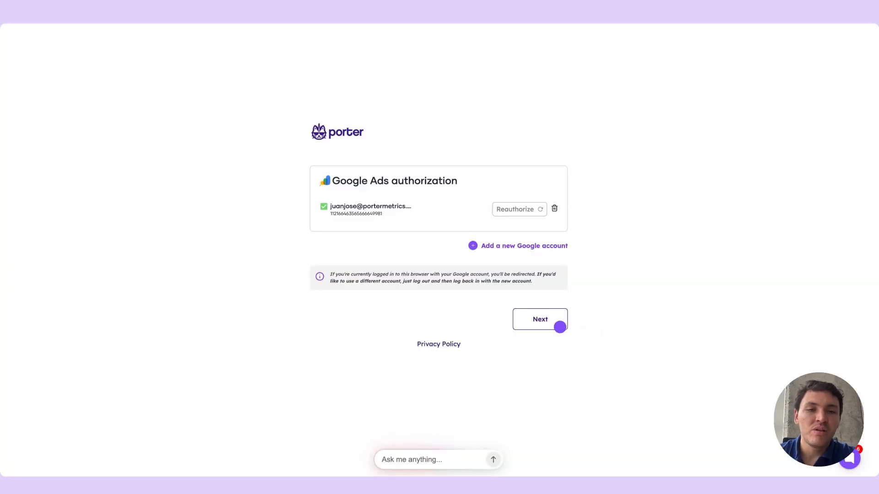
pyautogui.click(560, 327)
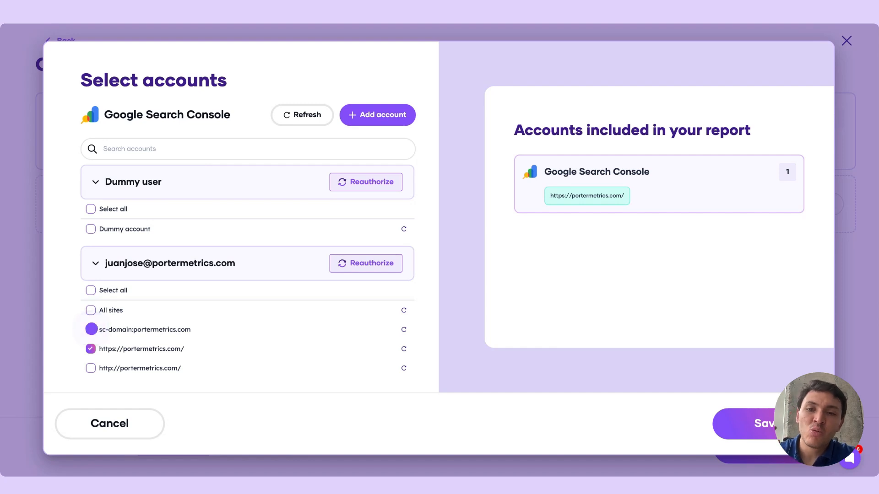
pyautogui.click(91, 329)
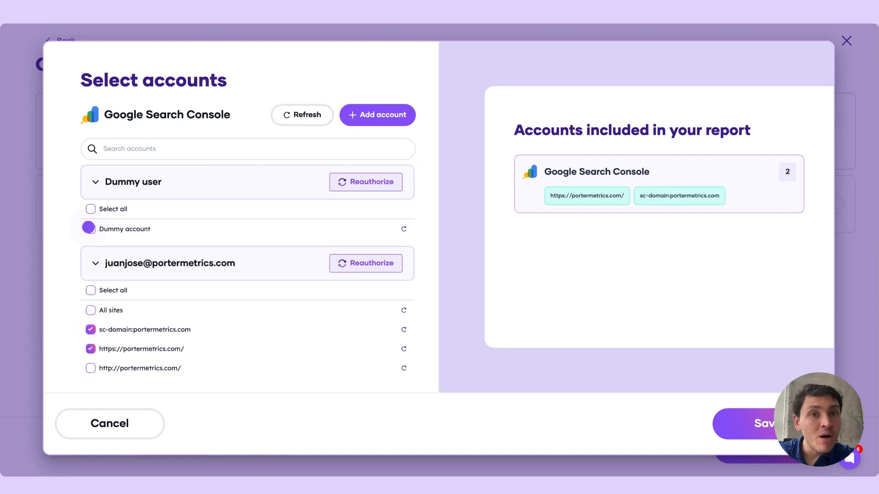
pyautogui.click(90, 228)
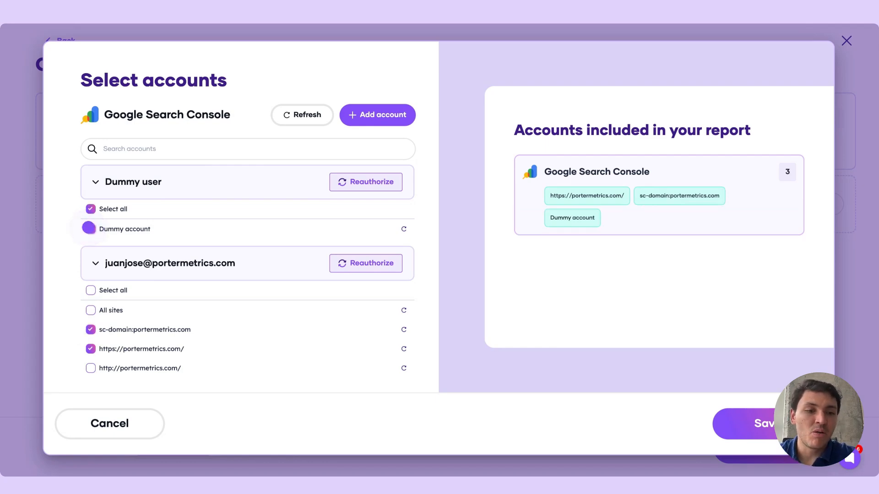
pyautogui.click(89, 228)
pyautogui.click(91, 330)
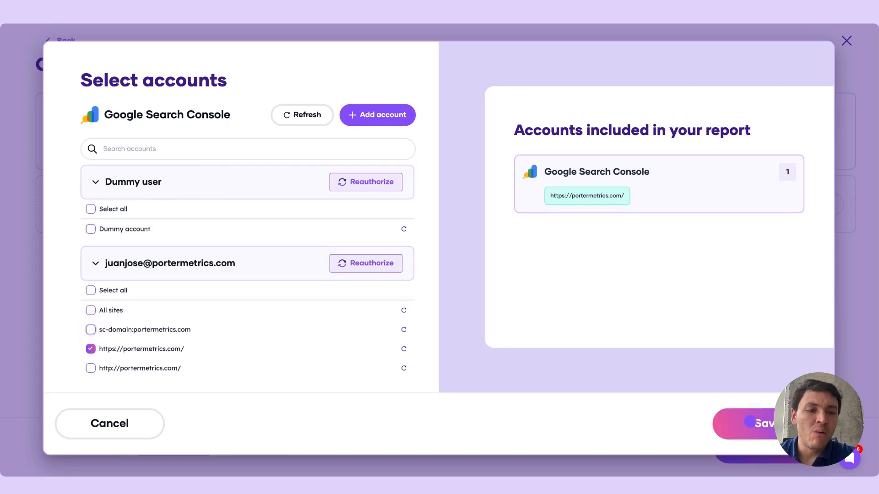
# Save the Search Console account selection and start a new query for the SEO connection
pyautogui.click(753, 432)
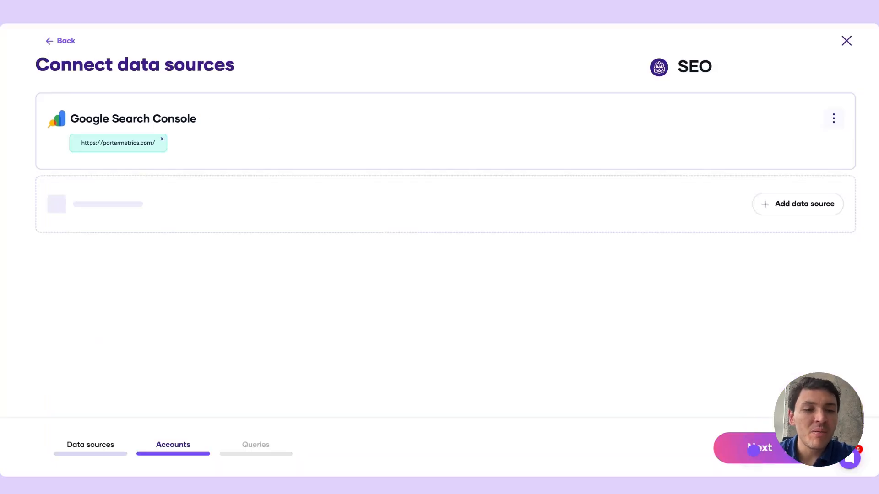
pyautogui.click(753, 448)
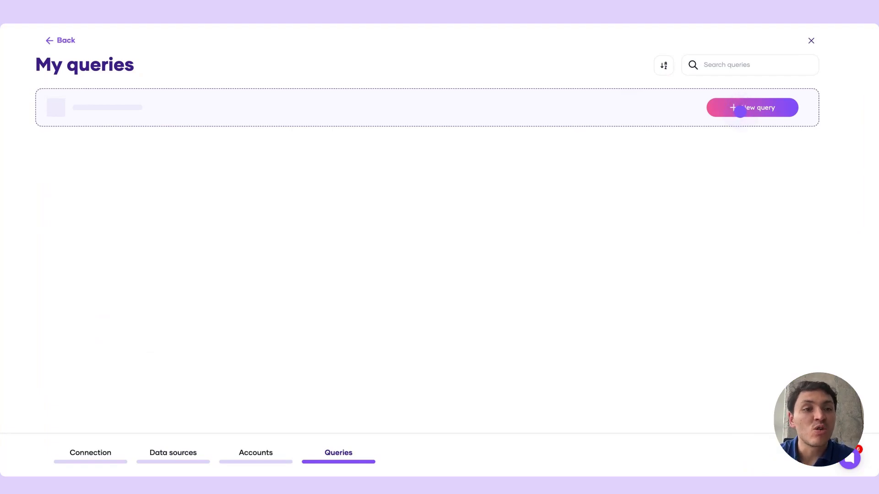
pyautogui.click(740, 112)
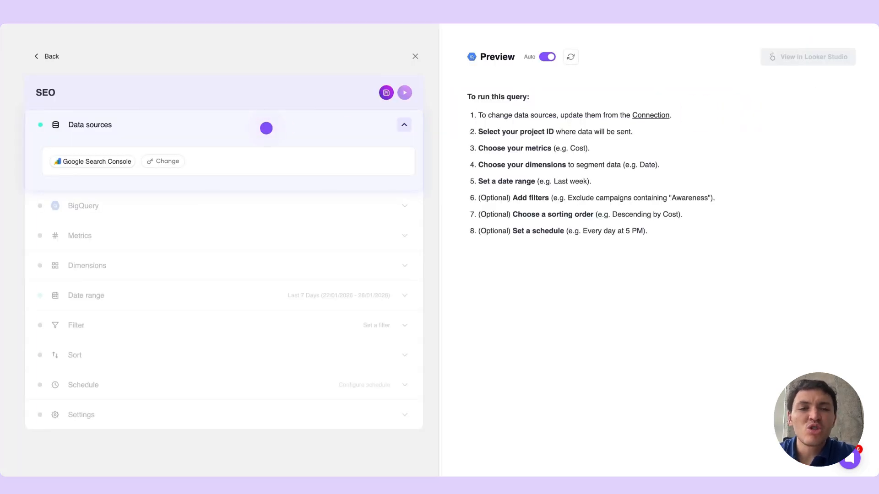
# Set the query's BigQuery destination to the personal Google account, project Marketing data and dataset location US (Multi-region)
pyautogui.click(266, 128)
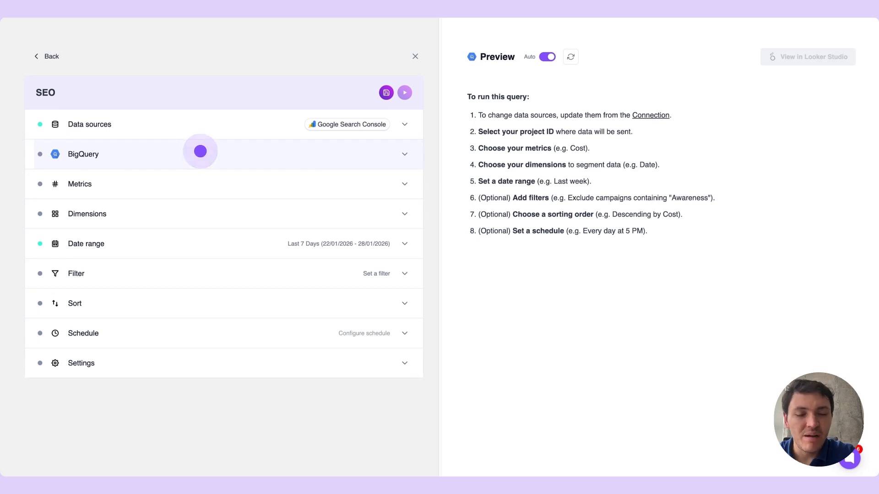
pyautogui.click(200, 151)
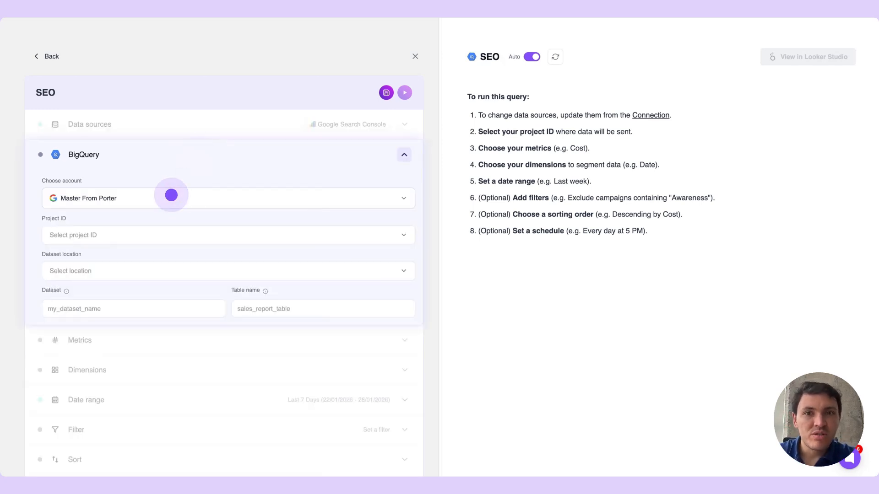
pyautogui.click(171, 196)
pyautogui.click(143, 258)
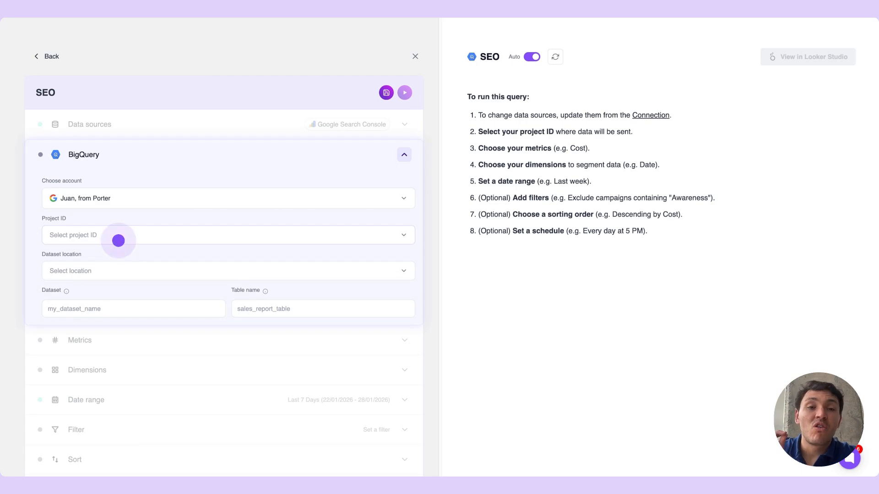
pyautogui.click(118, 240)
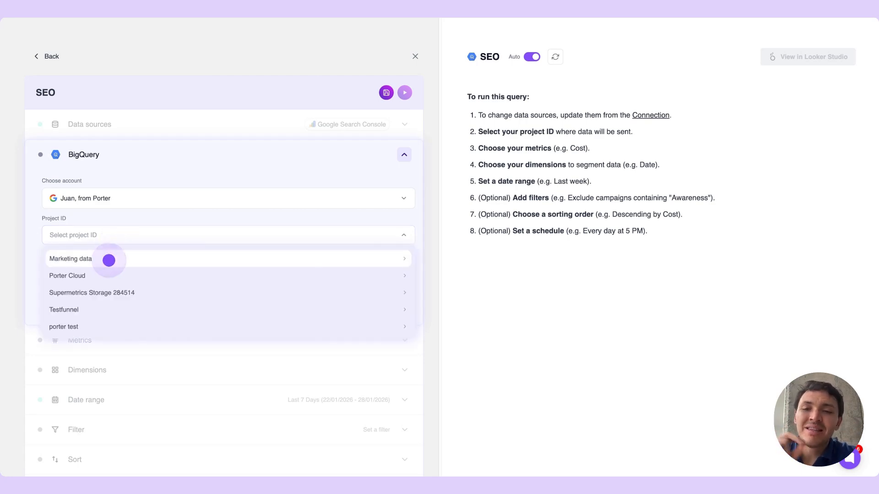
pyautogui.click(109, 260)
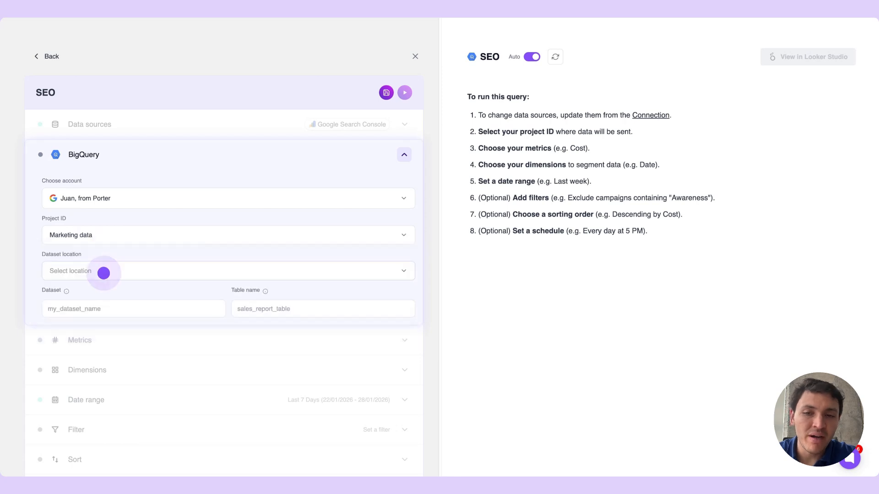
pyautogui.click(103, 273)
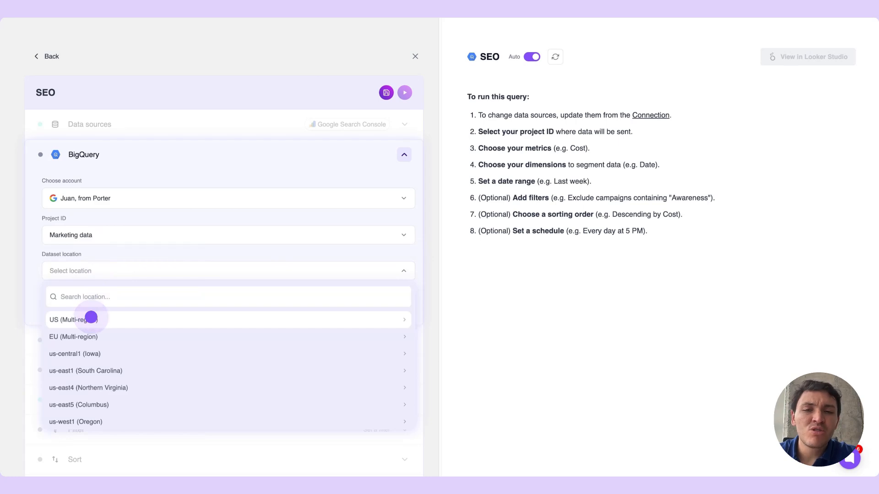
pyautogui.click(91, 317)
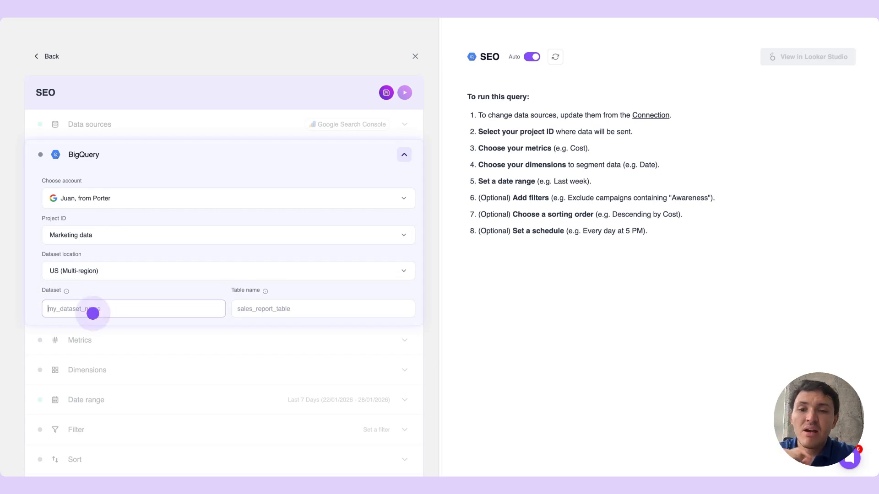
# Set the destination dataset to marketing_data and the table name to searchConsole
pyautogui.write('marketing_data')
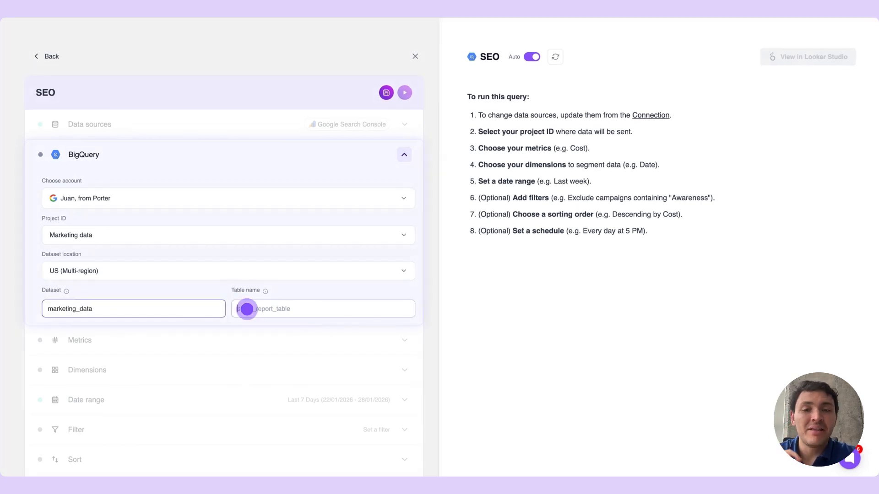
pyautogui.click(248, 310)
pyautogui.write('search')
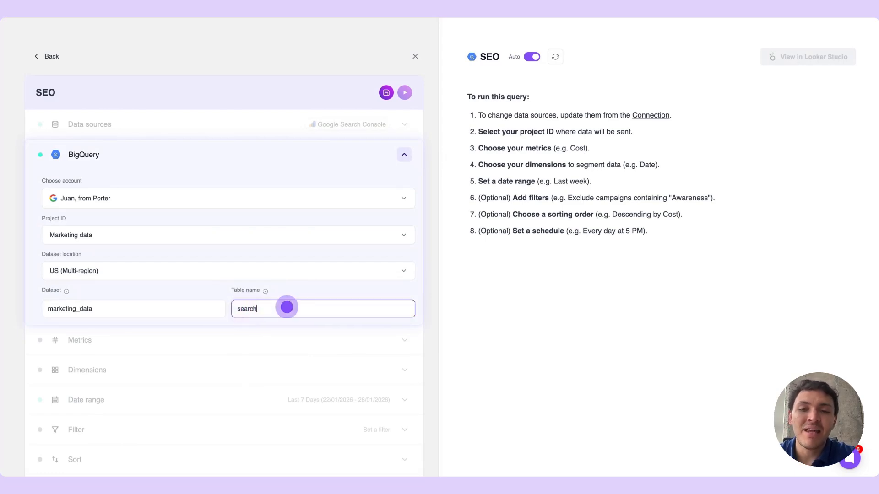
pyautogui.write('Cons')
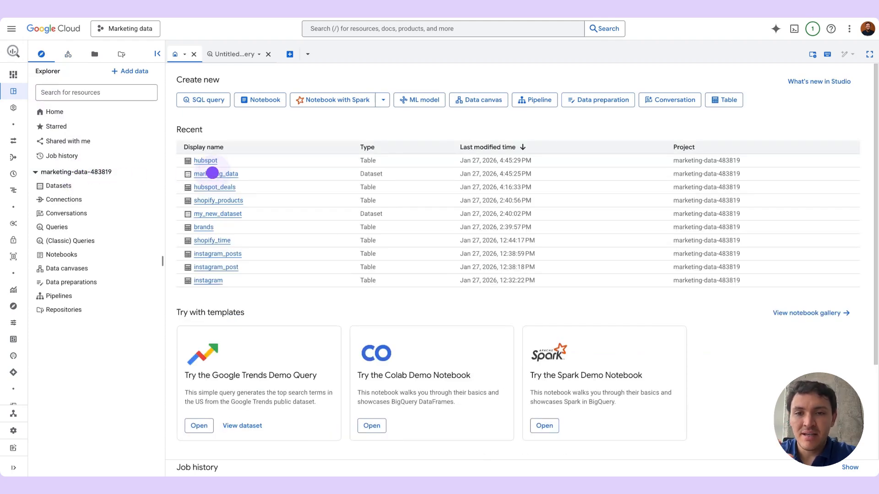
# Switch to Google Cloud BigQuery and create an empty table named searchConsole in the marketing_data dataset
pyautogui.click(212, 173)
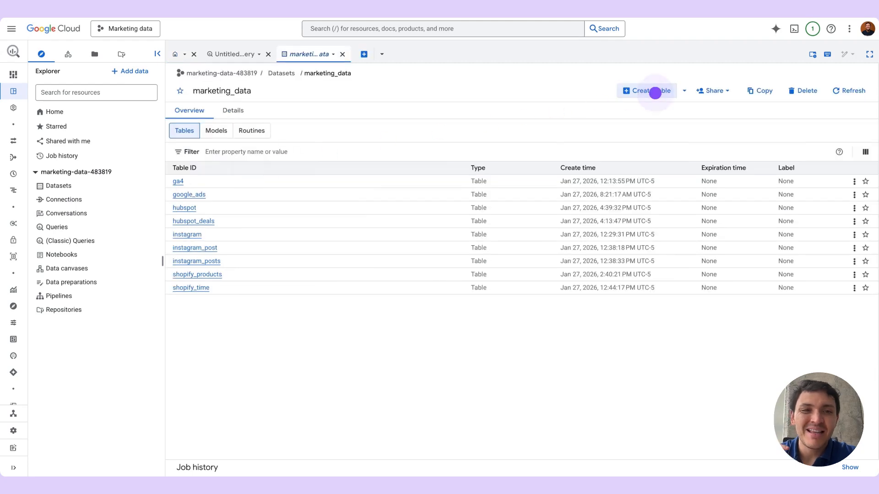
pyautogui.click(655, 93)
pyautogui.click(397, 180)
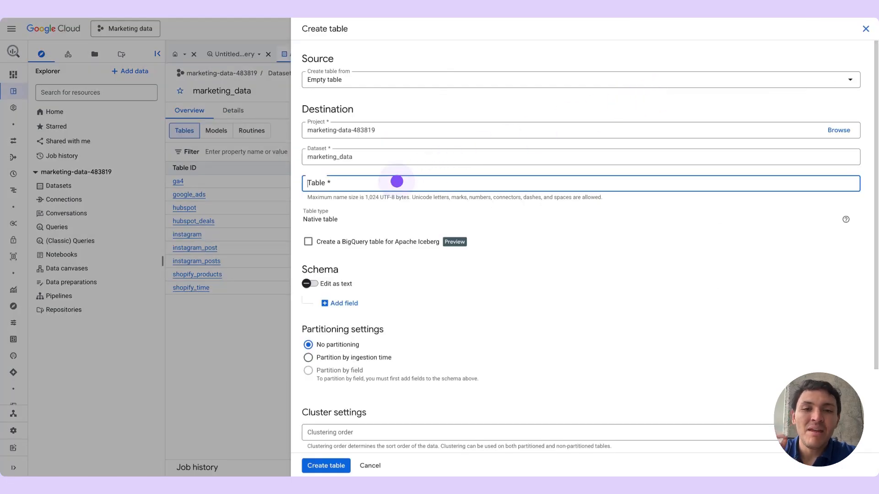
pyautogui.write('searchConsole')
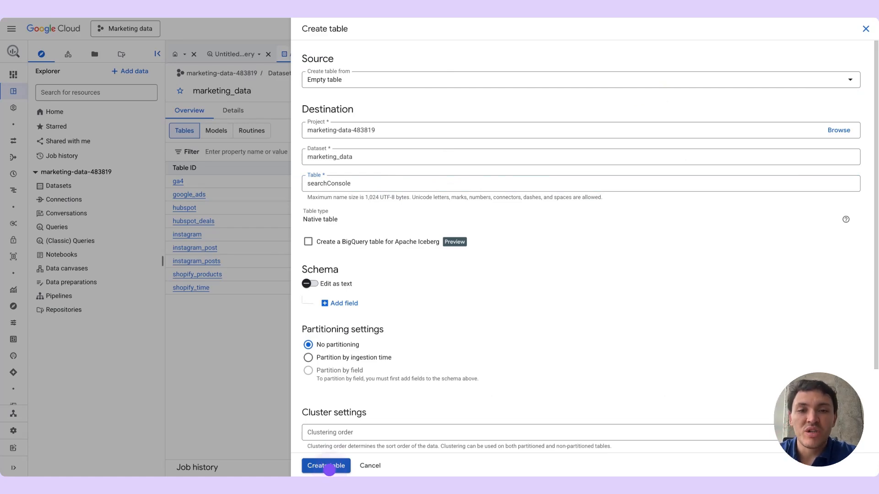
pyautogui.click(329, 469)
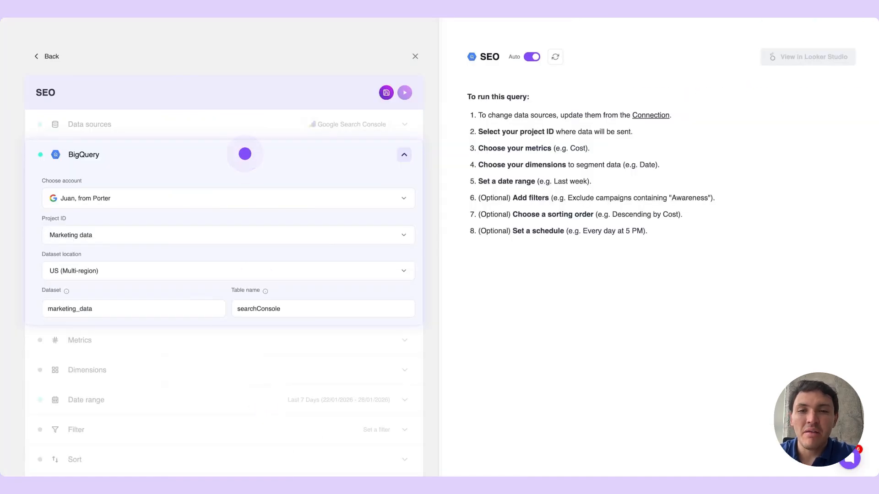
# Add Impressions and Clicks as the SEO query's metrics
pyautogui.click(244, 154)
pyautogui.click(244, 154)
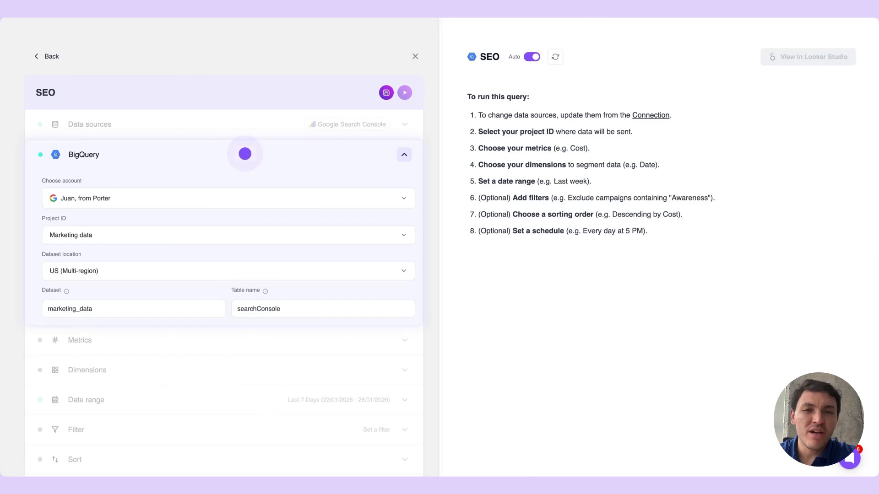
pyautogui.click(179, 194)
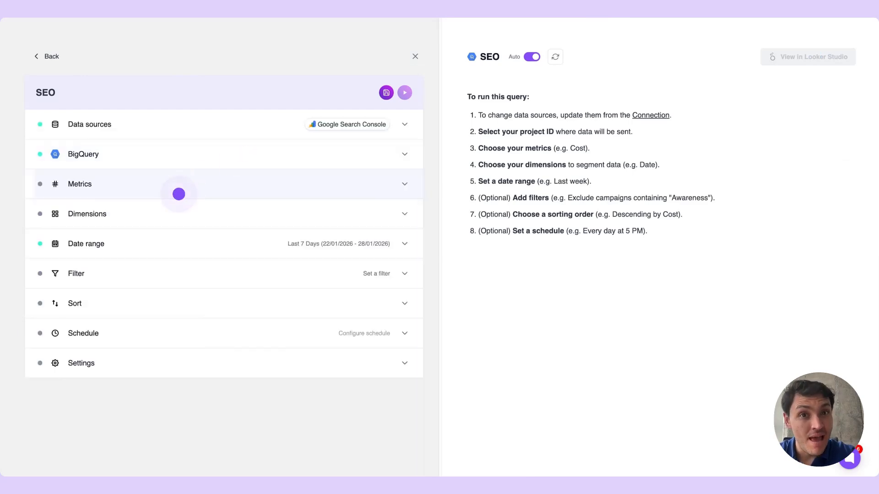
pyautogui.click(178, 194)
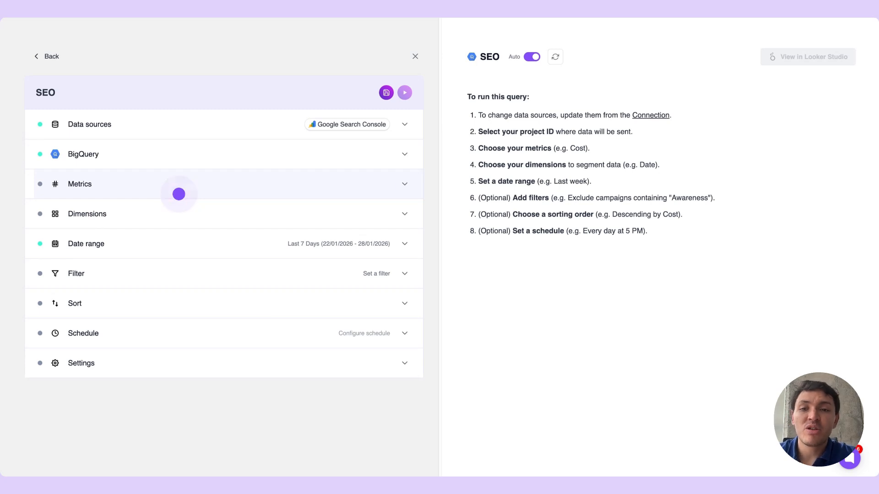
pyautogui.click(309, 311)
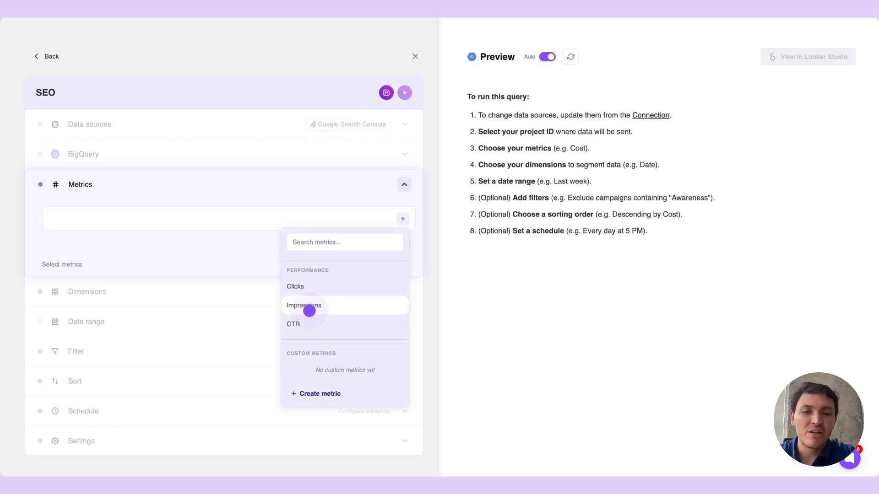
pyautogui.click(309, 310)
pyautogui.click(309, 287)
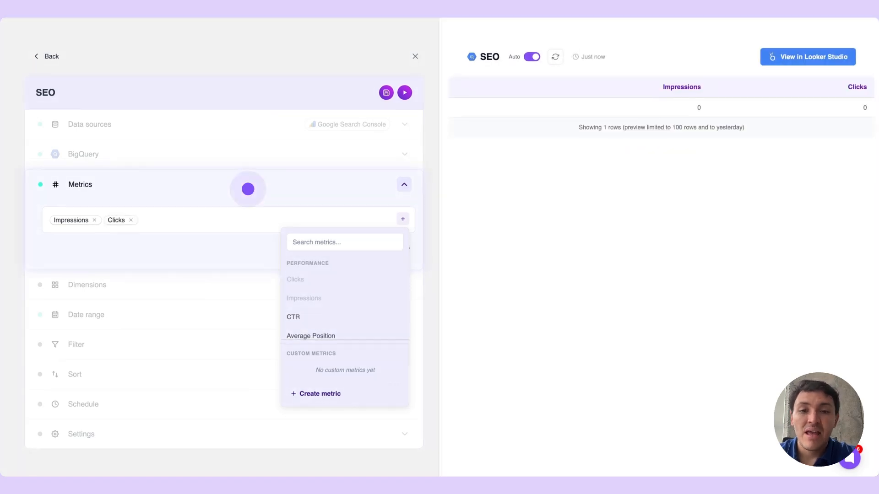
pyautogui.click(247, 189)
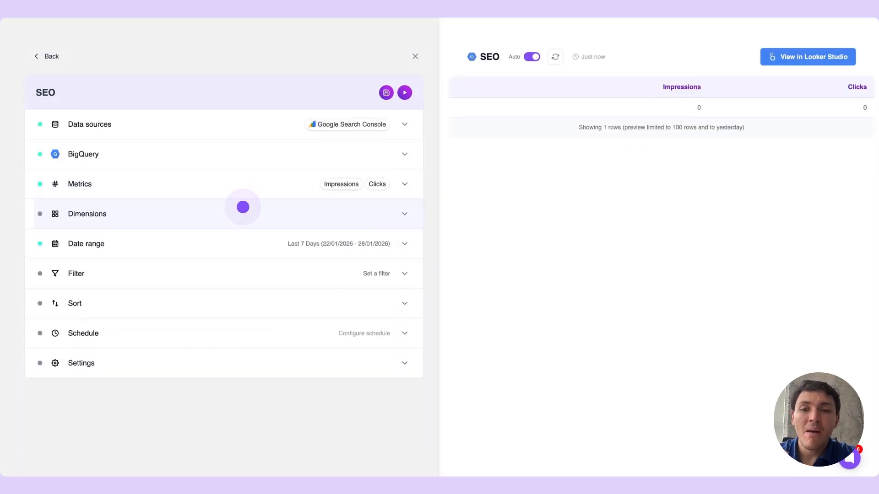
# Add Date and Page URL as the query's dimensions
pyautogui.click(243, 209)
pyautogui.click(320, 274)
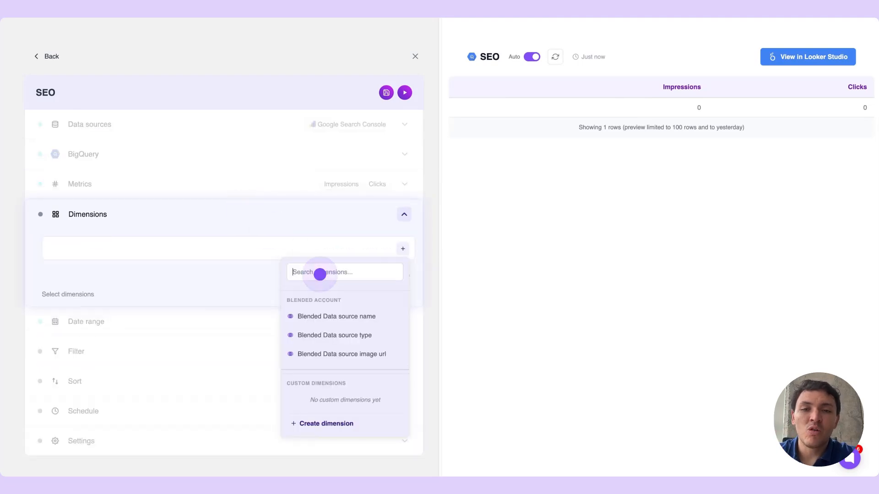
pyautogui.write('date')
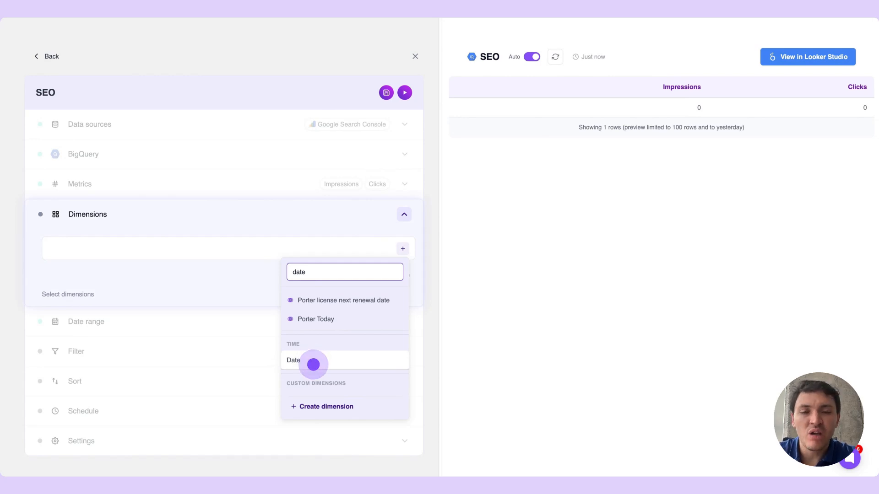
pyautogui.click(313, 365)
pyautogui.write('page url')
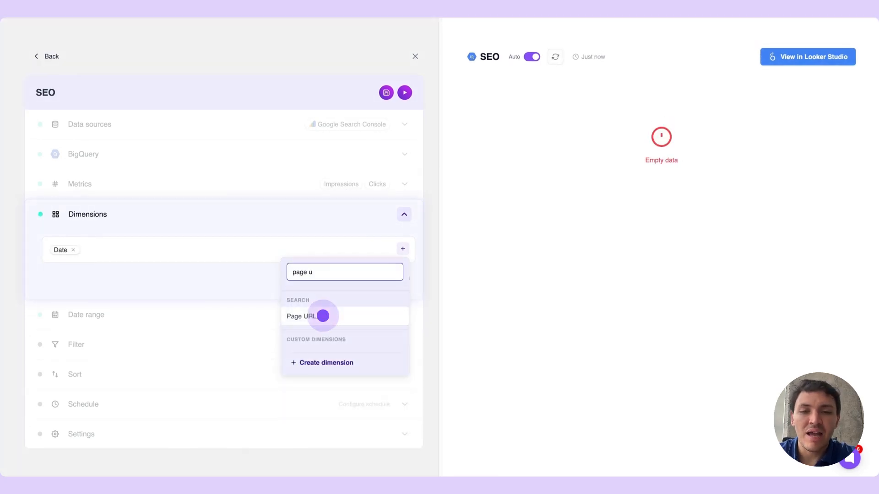
pyautogui.click(323, 314)
pyautogui.click(215, 218)
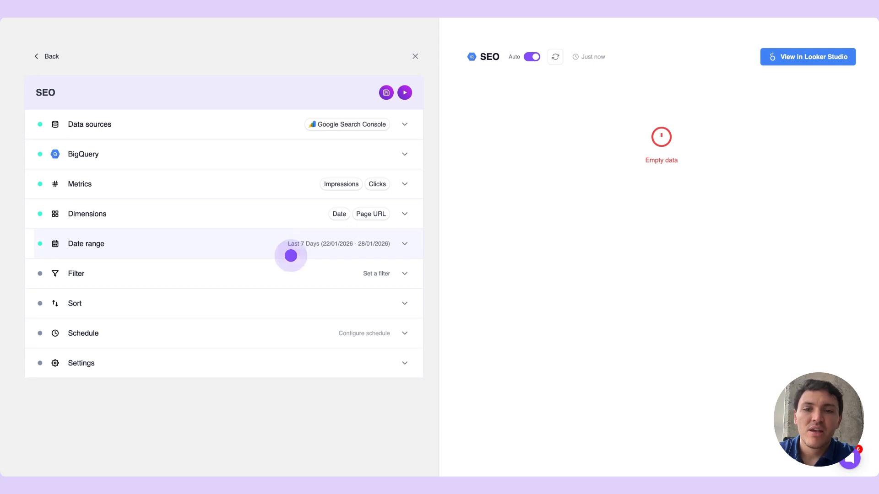
# Set the query's date range to This Year to Date
pyautogui.click(290, 256)
pyautogui.click(260, 276)
pyautogui.click(255, 279)
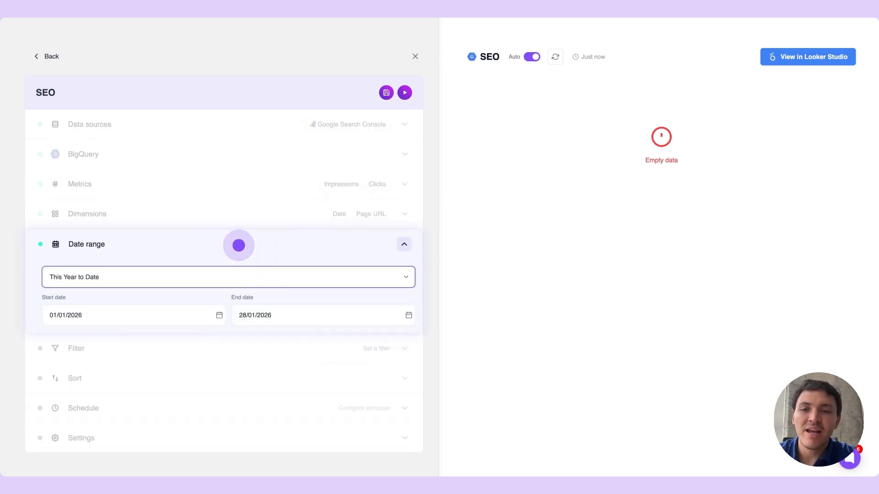
pyautogui.click(238, 245)
# Add a filter that excludes rows whose Page URL contains "app."
pyautogui.click(219, 284)
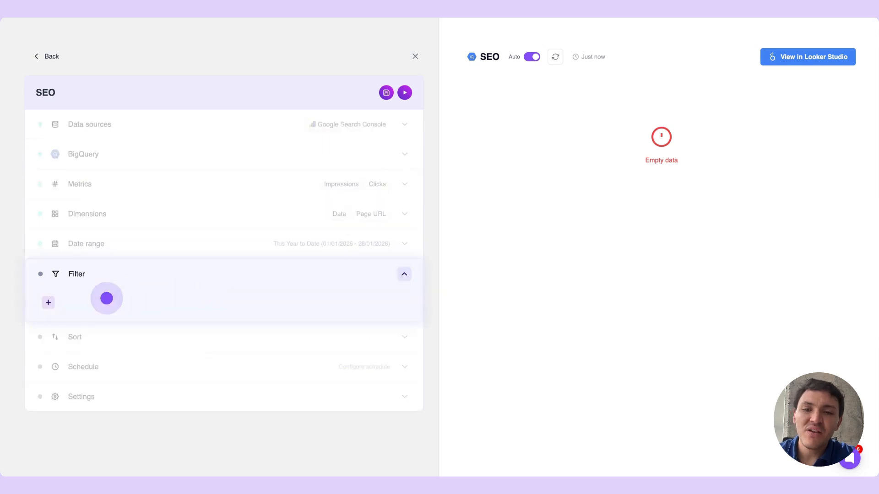
pyautogui.click(49, 303)
pyautogui.click(94, 314)
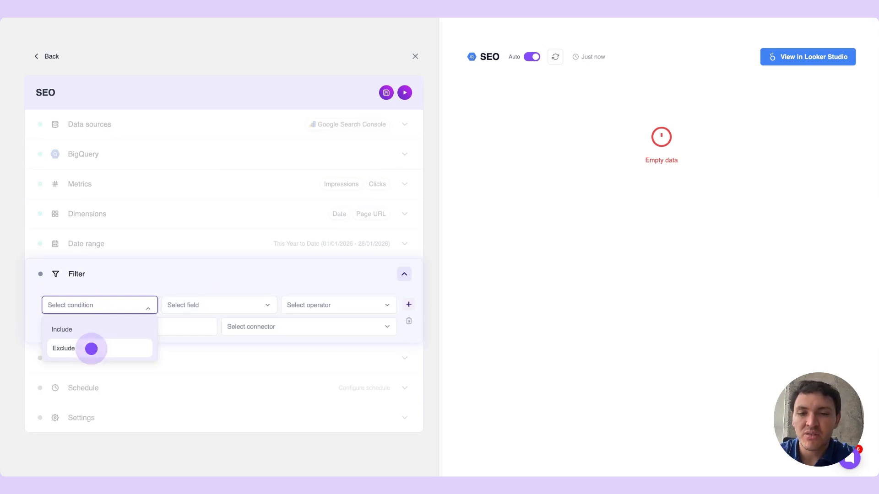
pyautogui.click(91, 349)
pyautogui.click(182, 309)
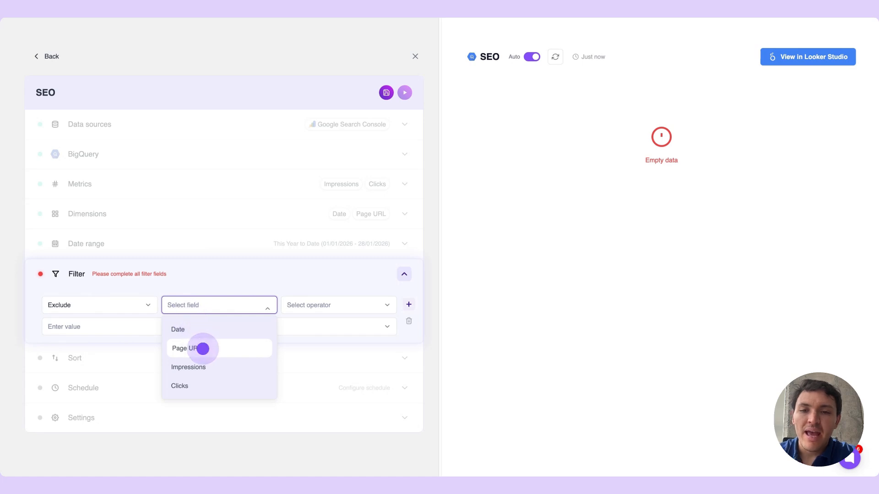
pyautogui.click(203, 349)
pyautogui.click(316, 306)
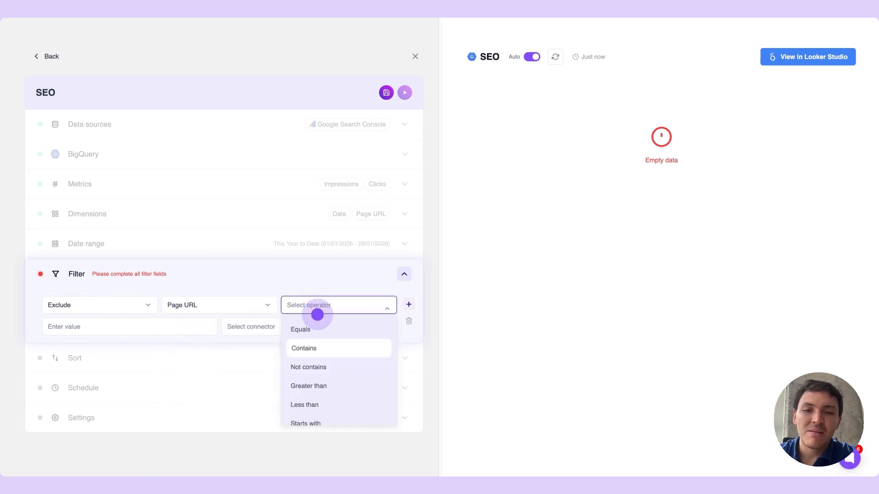
pyautogui.click(311, 348)
pyautogui.click(112, 327)
pyautogui.write('app.')
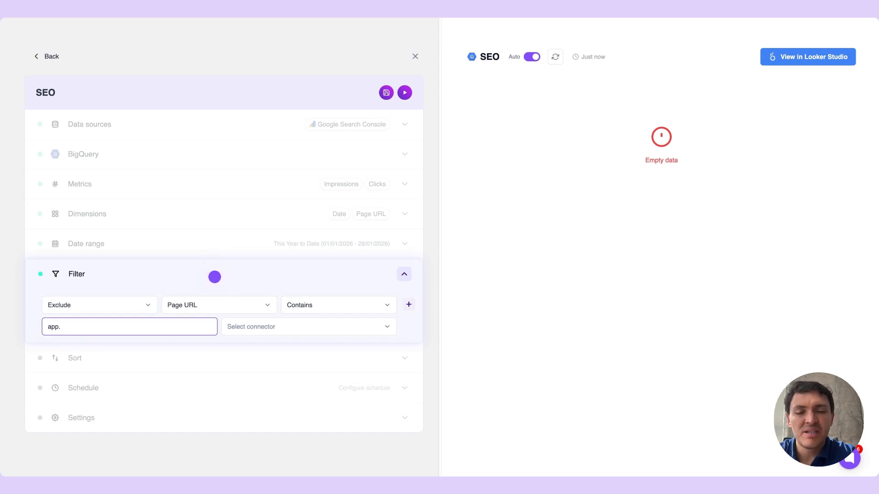
pyautogui.click(215, 277)
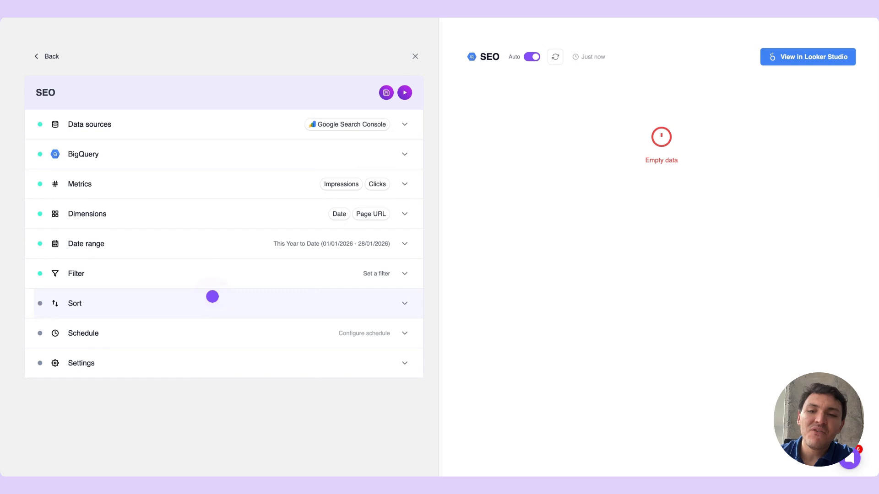
# Sort the query's results by Clicks in descending order
pyautogui.click(212, 296)
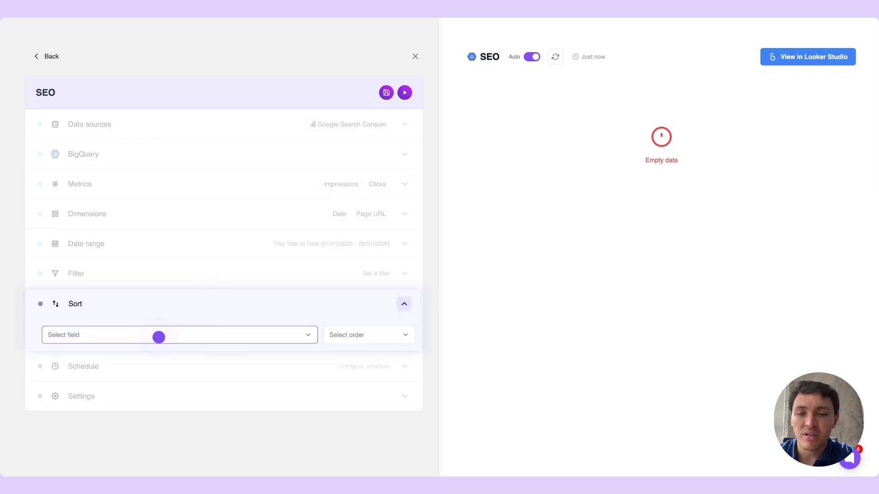
pyautogui.click(158, 337)
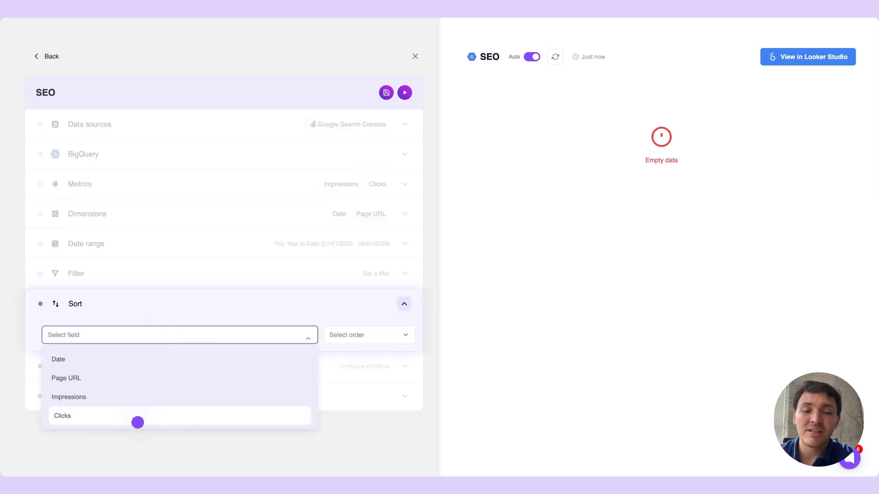
pyautogui.click(137, 421)
pyautogui.click(357, 341)
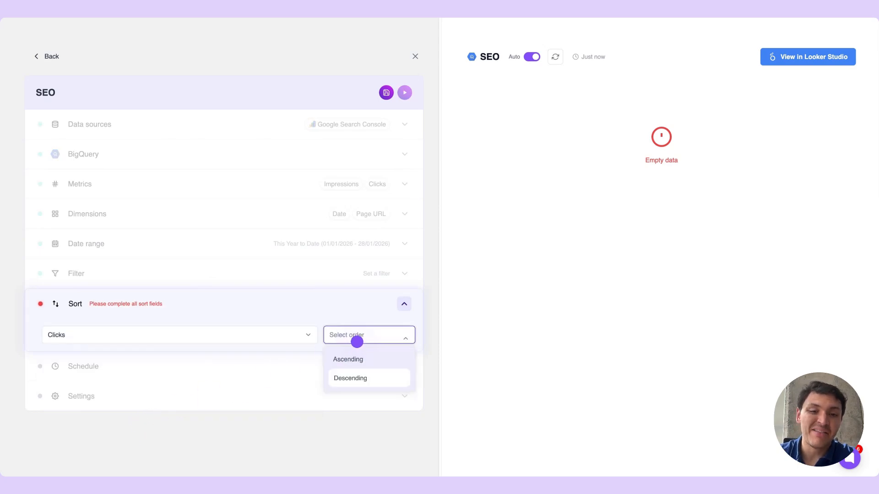
pyautogui.click(353, 373)
pyautogui.click(254, 302)
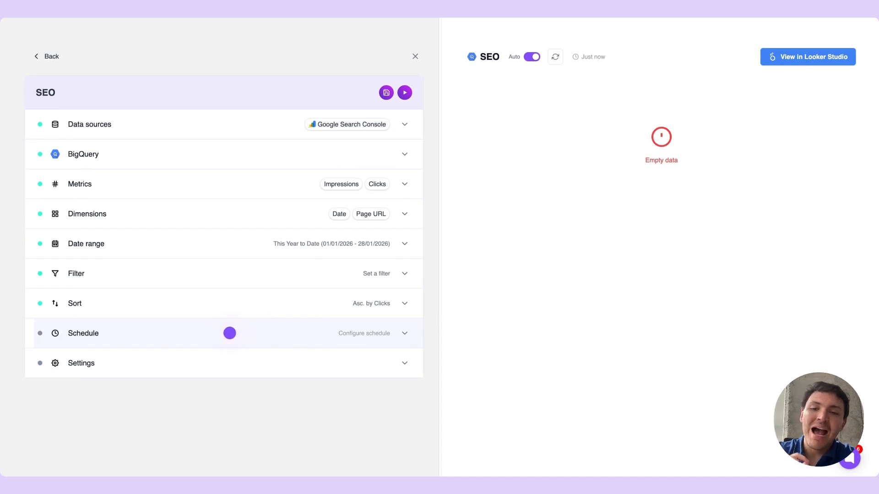
# Describe the query's schedule as daily at 8am and generate it
pyautogui.click(230, 332)
pyautogui.click(149, 409)
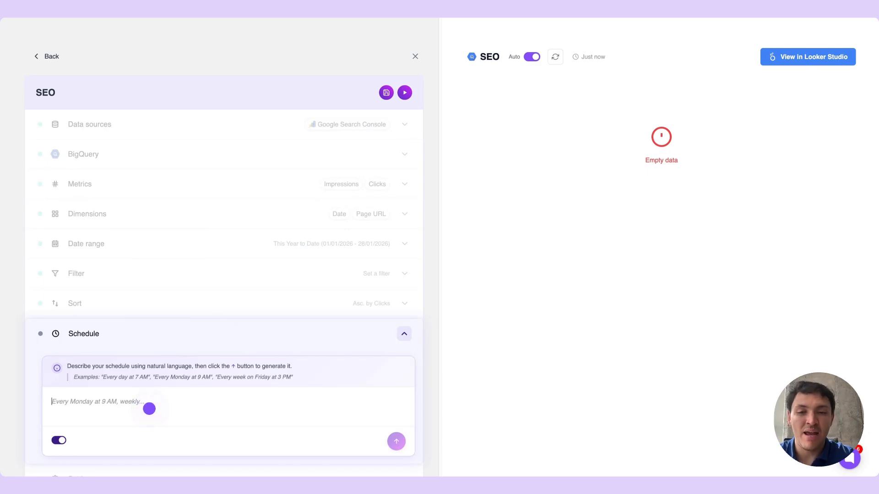
pyautogui.write('Dailyt at 8am')
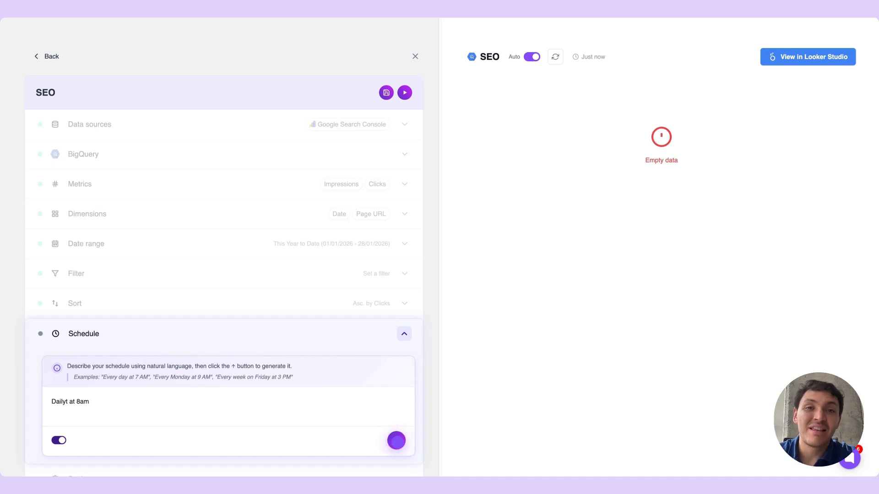
pyautogui.click(396, 441)
# Save and run the query with the data refresh mode on Overwrite
pyautogui.click(244, 356)
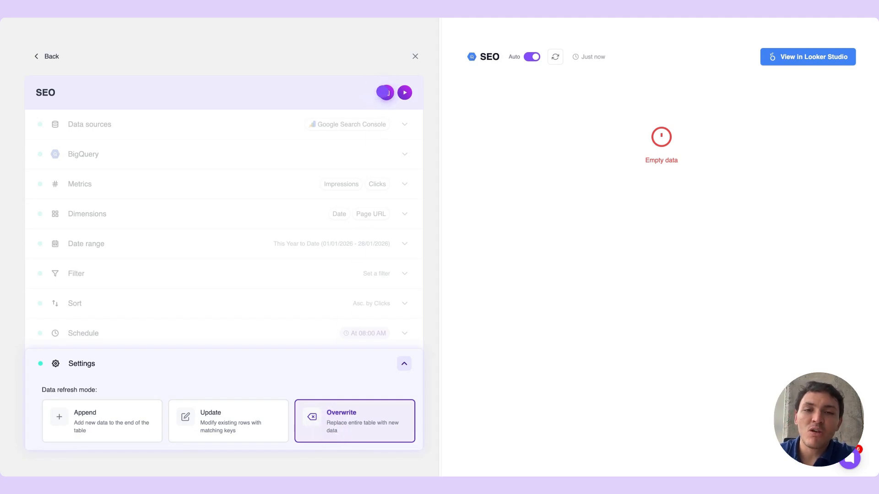
pyautogui.click(386, 92)
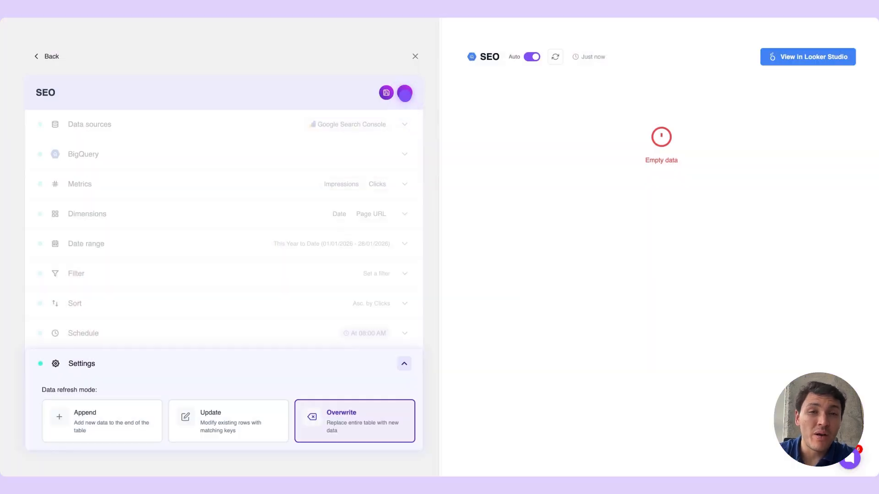
pyautogui.click(405, 92)
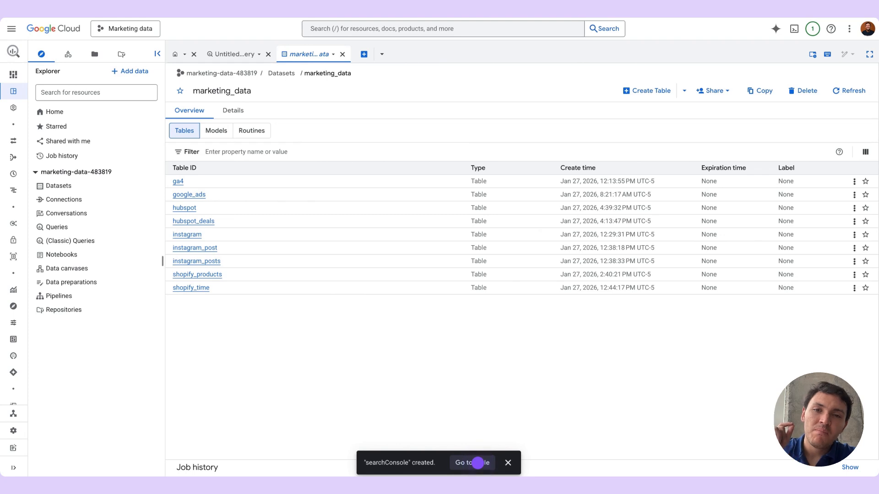
# Switch to Google Cloud BigQuery and open the searchConsole table's schema and data preview
pyautogui.click(477, 464)
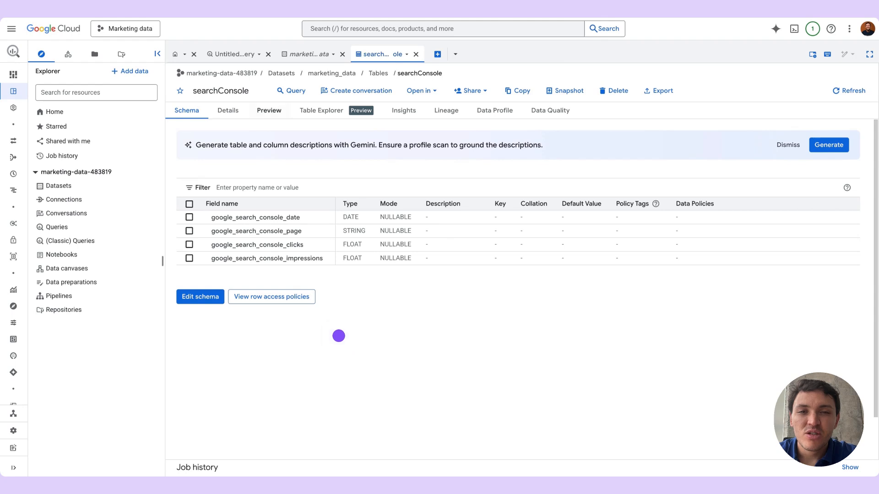
pyautogui.click(270, 111)
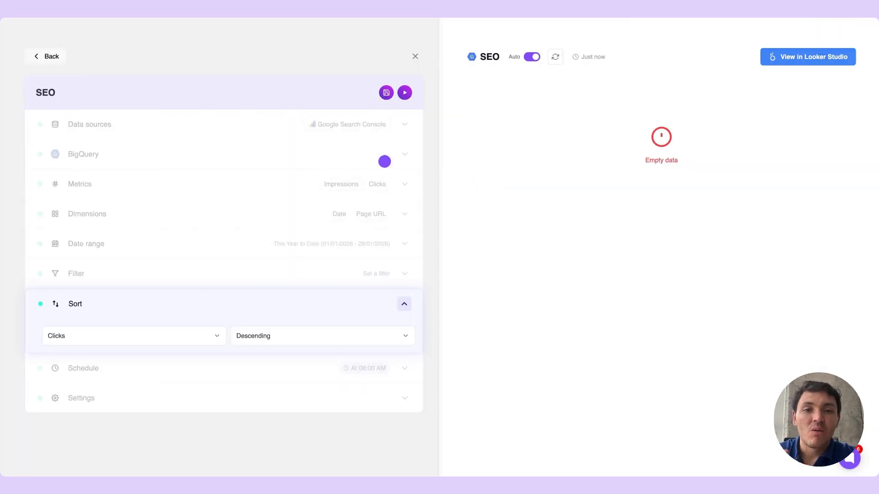
# Return to the Porter query list and rename the SEO query as Performance by time
pyautogui.click(51, 57)
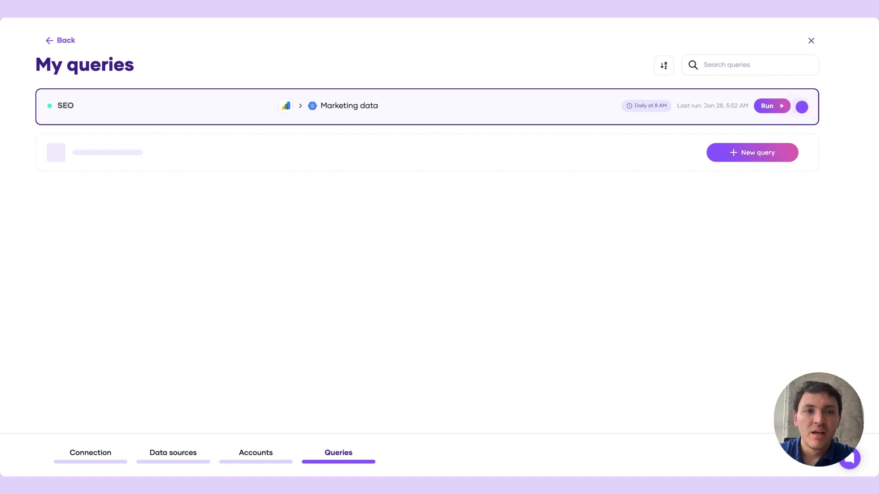
pyautogui.click(801, 107)
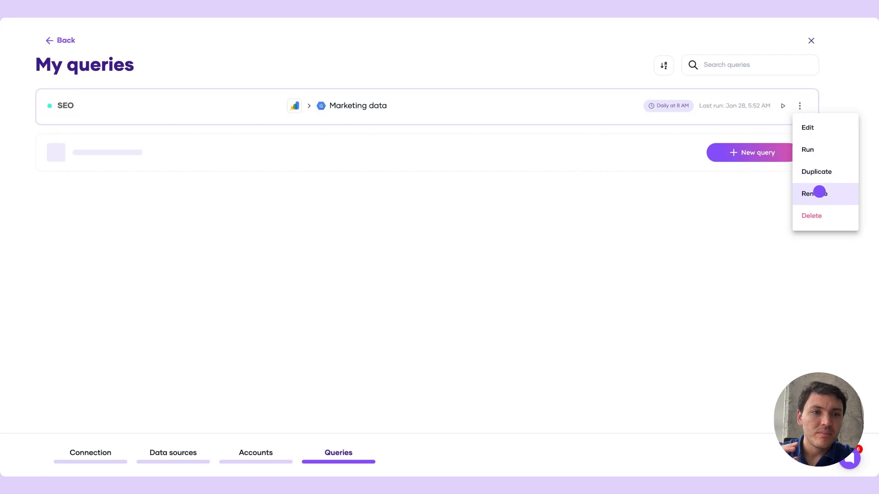
pyautogui.click(818, 194)
pyautogui.write('Performance by time')
pyautogui.press('Return')
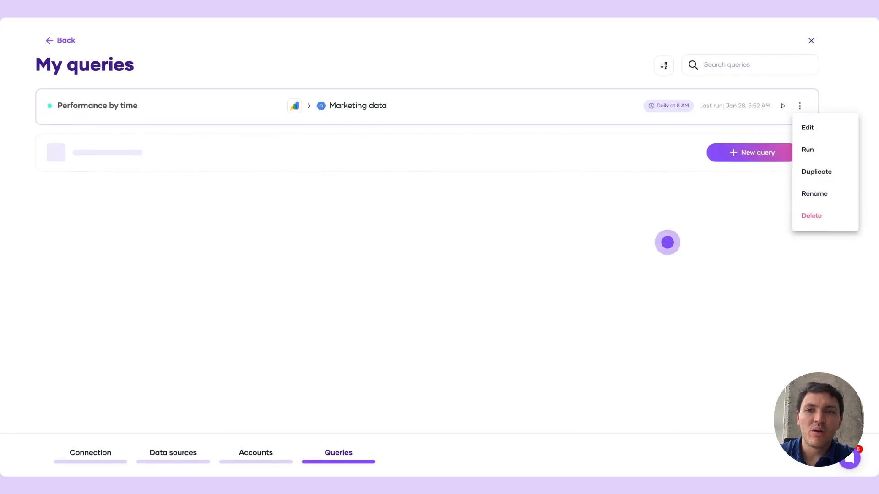
pyautogui.click(667, 242)
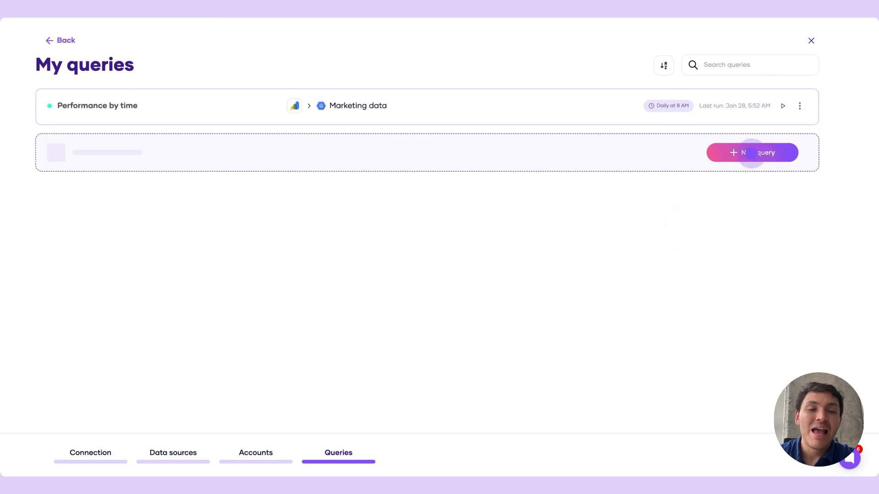
# Create another query for the connection and name it Search terms analysis
pyautogui.click(750, 153)
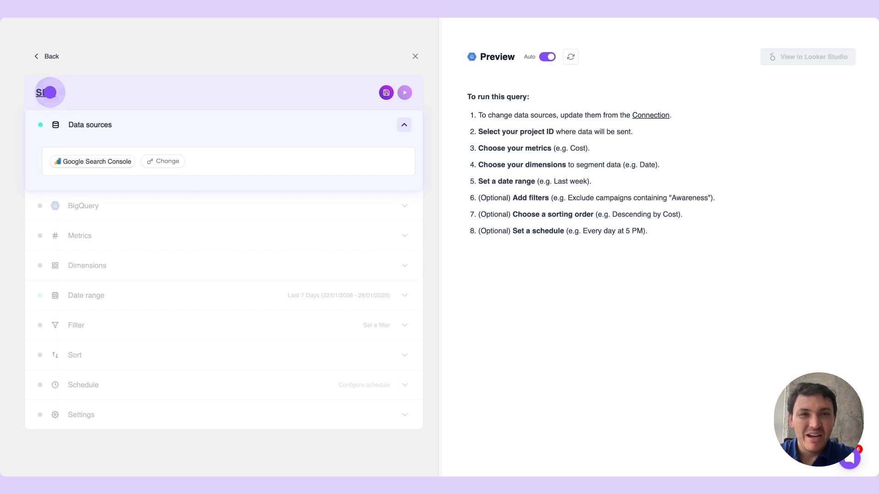
pyautogui.doubleClick(50, 92)
pyautogui.write('S')
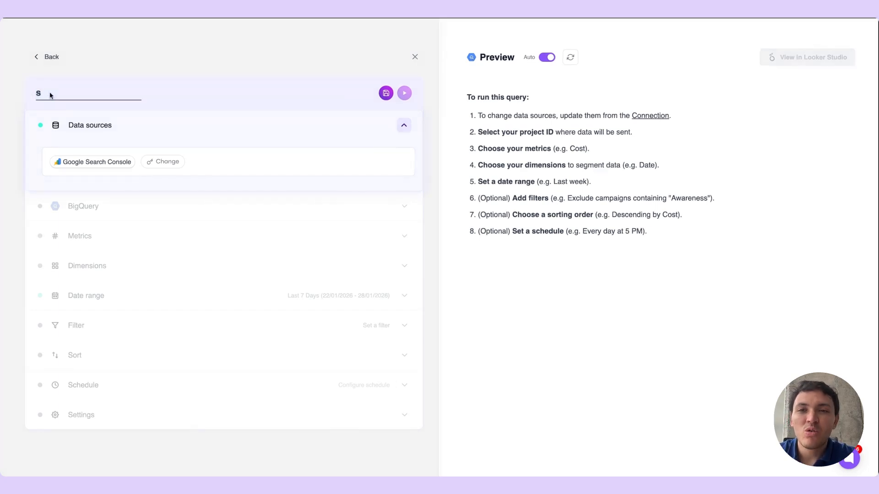
pyautogui.write('earch terms analysis')
pyautogui.press('Return')
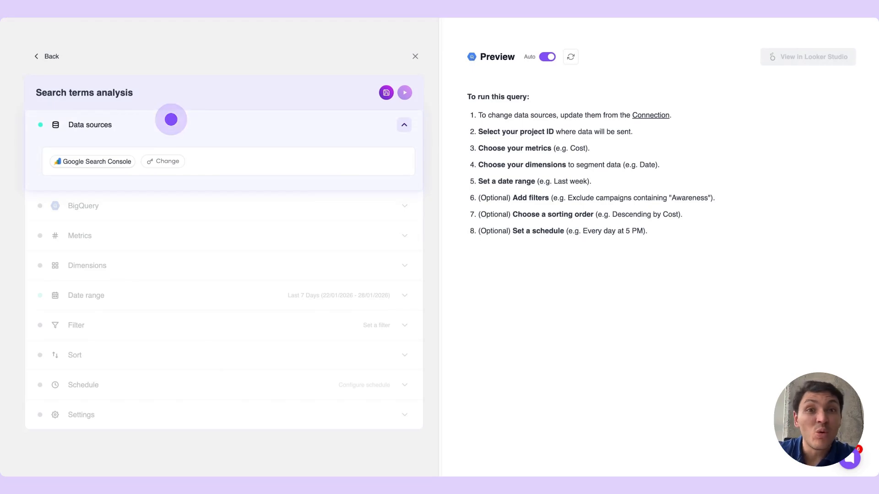
# Set the query's BigQuery destination to the personal Porter account, the Marketing data project and the US (Multi-region) dataset location
pyautogui.click(170, 119)
pyautogui.click(173, 149)
pyautogui.click(160, 232)
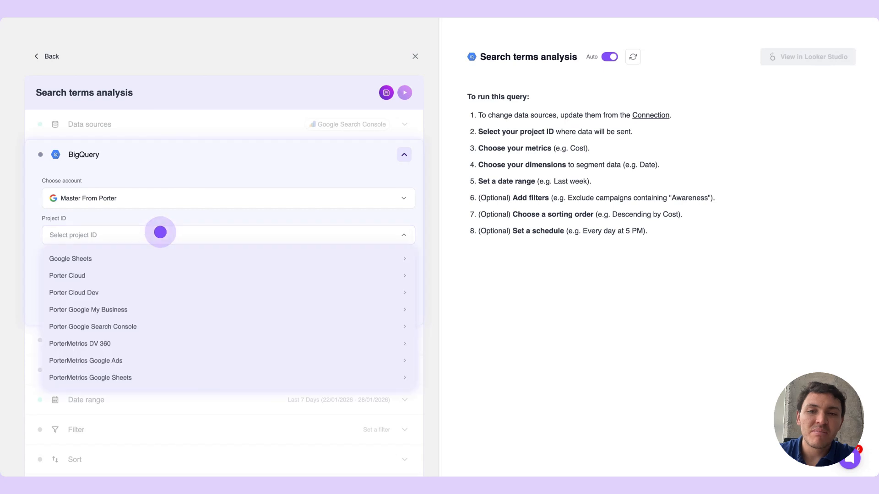
pyautogui.click(136, 257)
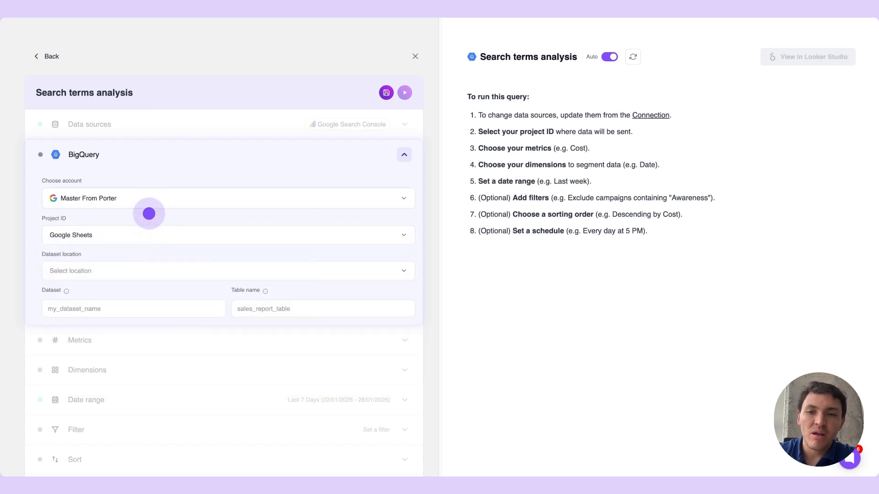
pyautogui.click(155, 194)
pyautogui.click(133, 241)
pyautogui.click(114, 238)
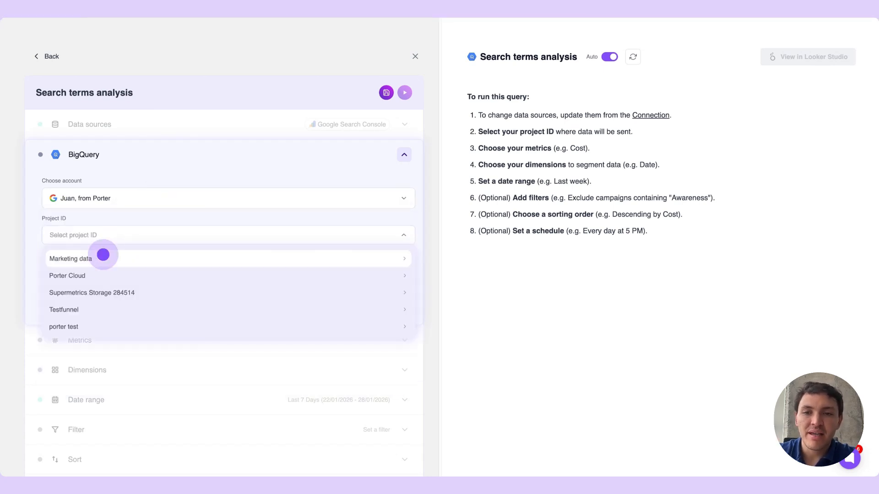
pyautogui.click(103, 256)
pyautogui.click(107, 269)
# Enter marketing_data as the destination dataset and searchConsole_queries as the table name
pyautogui.click(97, 314)
pyautogui.click(97, 309)
pyautogui.write('marke')
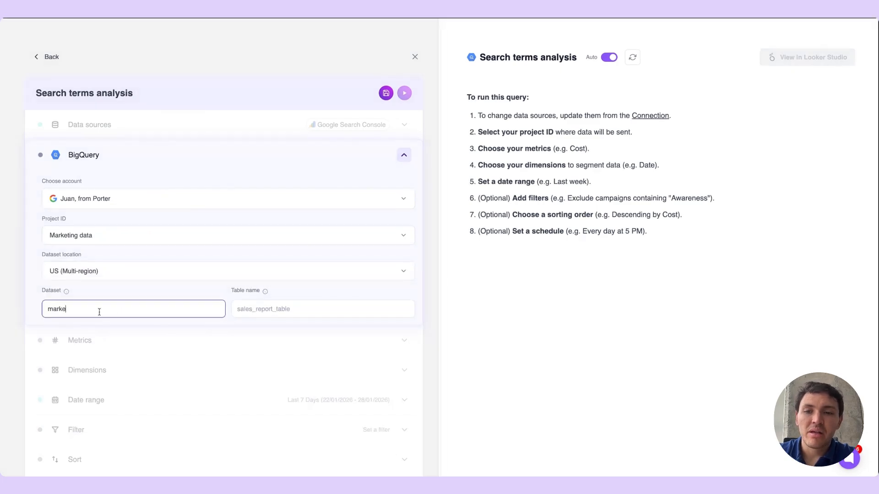
pyautogui.write('ting_data')
pyautogui.click(278, 306)
pyautogui.write('searchConsole_')
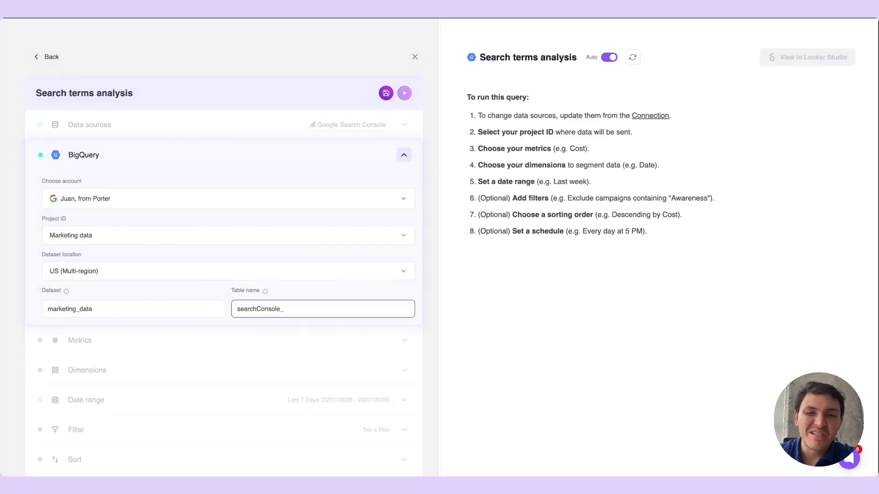
pyautogui.write('queries')
# Copy the table name, switch to Google Cloud BigQuery and create an empty searchConsole_queries table in the marketing_data dataset
pyautogui.doubleClick(257, 304)
pyautogui.hotkey('ctrl', 'c')
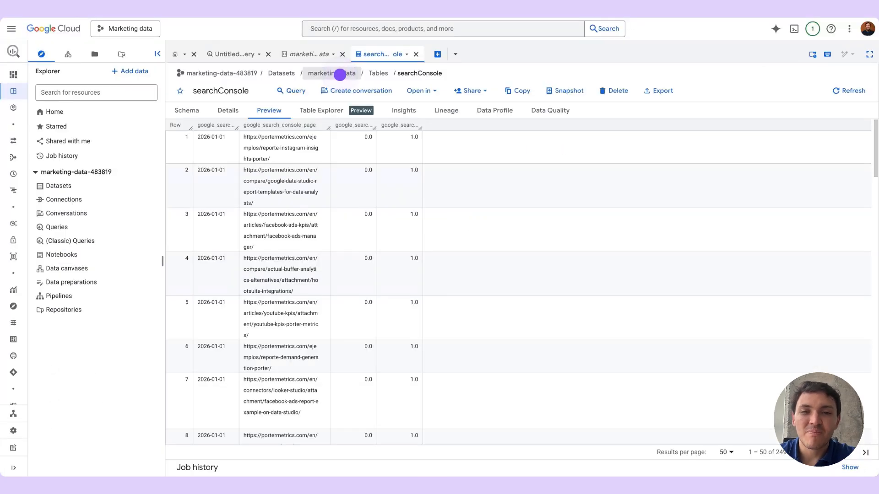
pyautogui.click(340, 75)
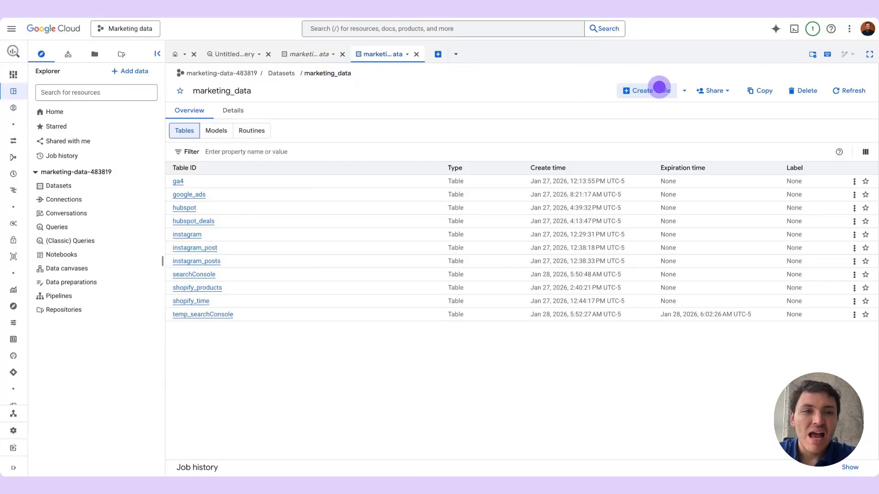
pyautogui.click(659, 87)
pyautogui.click(367, 183)
pyautogui.hotkey('ctrl', 'v')
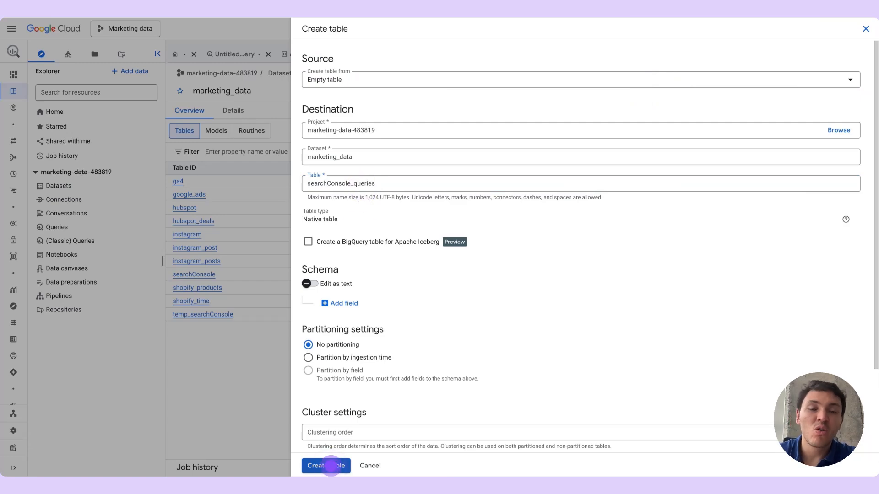
pyautogui.click(331, 465)
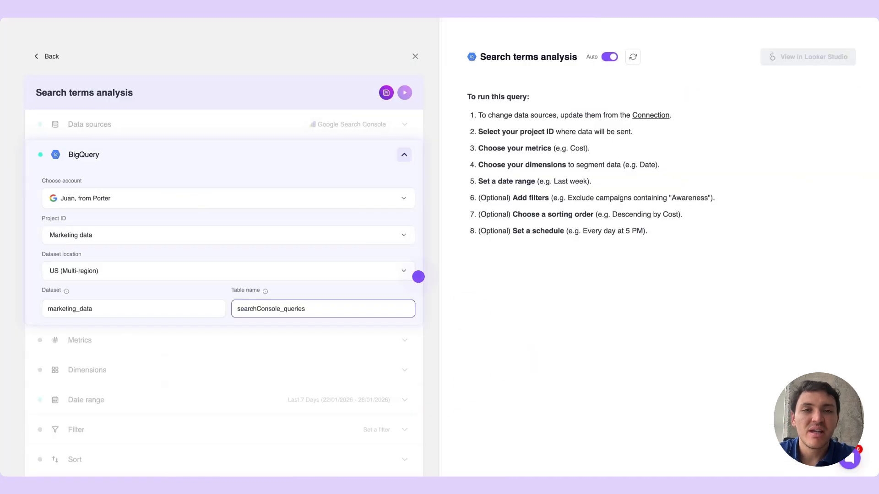
# Return to the Porter query and add Clicks and Impressions as metrics
pyautogui.click(252, 156)
pyautogui.click(185, 187)
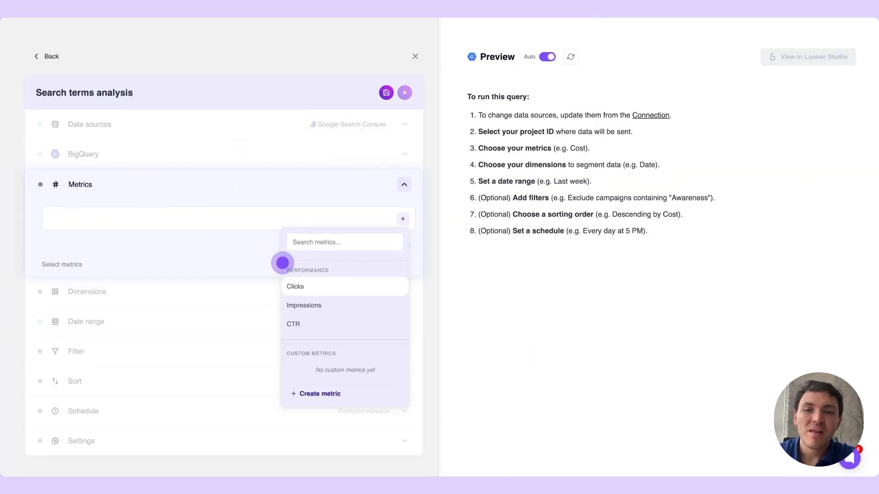
pyautogui.click(320, 287)
pyautogui.click(324, 304)
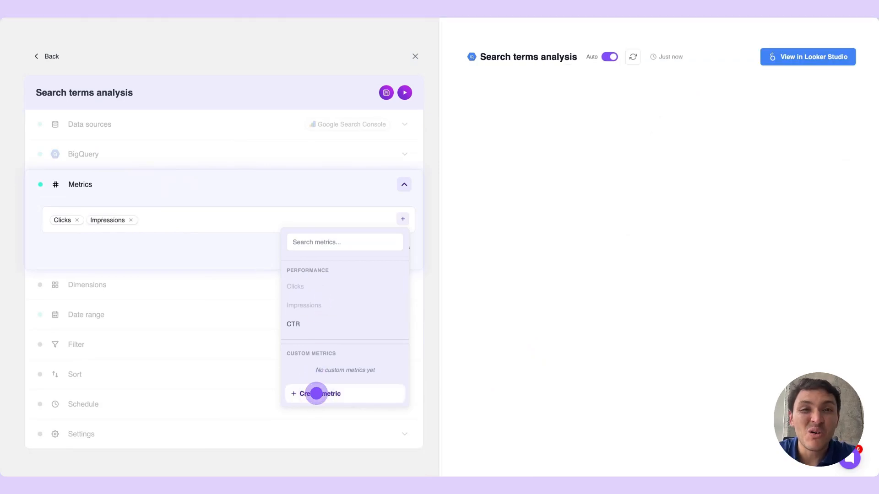
# Start a custom metric named New CTR and generate its formula from the prompt "Divide Clicks by Impressions *100"
pyautogui.click(316, 393)
pyautogui.click(240, 103)
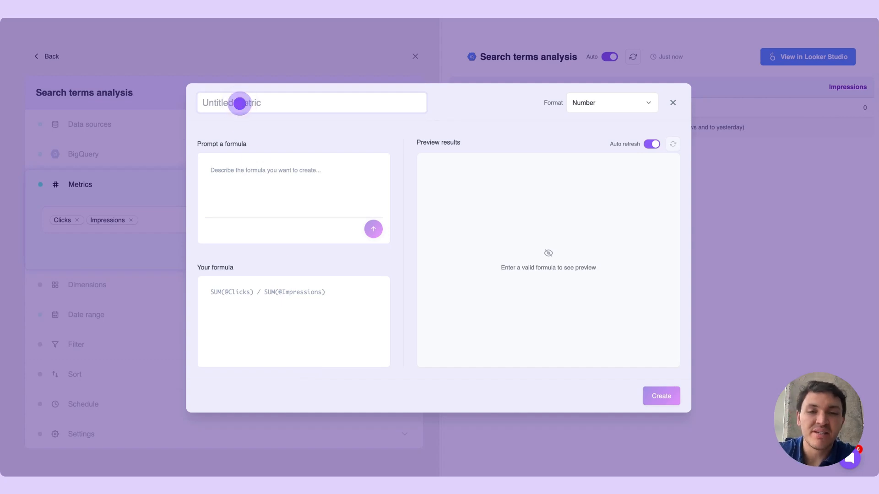
pyautogui.write('New CTR')
pyautogui.click(246, 161)
pyautogui.write('Div')
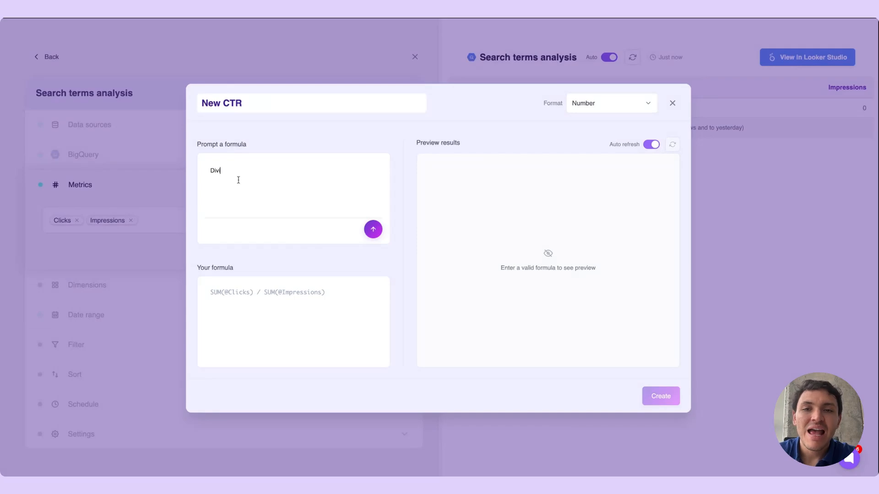
pyautogui.write('ide @clic')
pyautogui.click(274, 208)
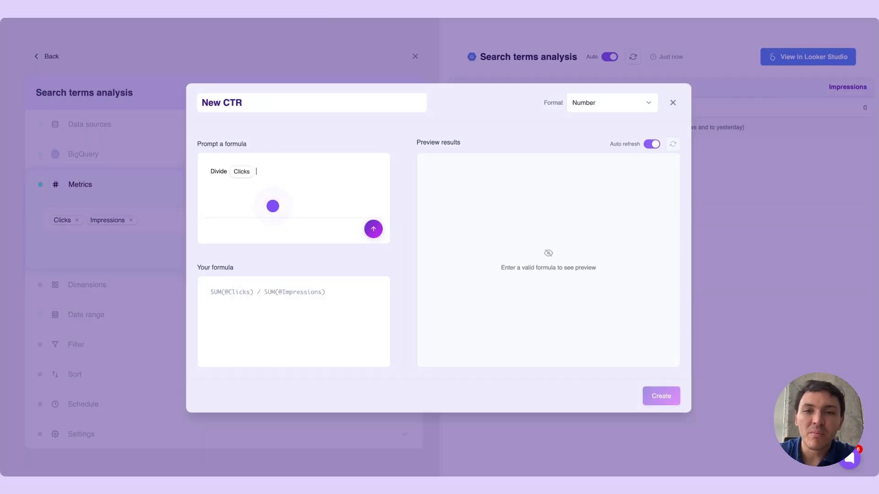
pyautogui.write('by @impres')
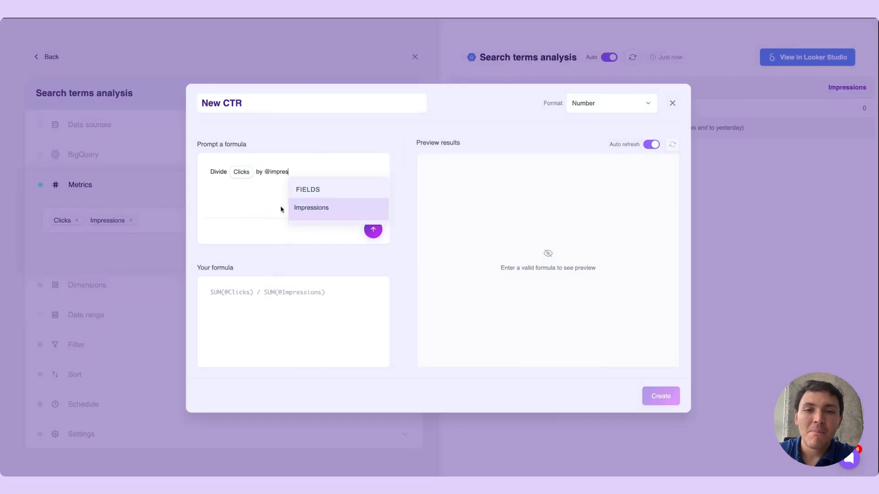
pyautogui.click(309, 208)
pyautogui.write('*100')
pyautogui.click(373, 229)
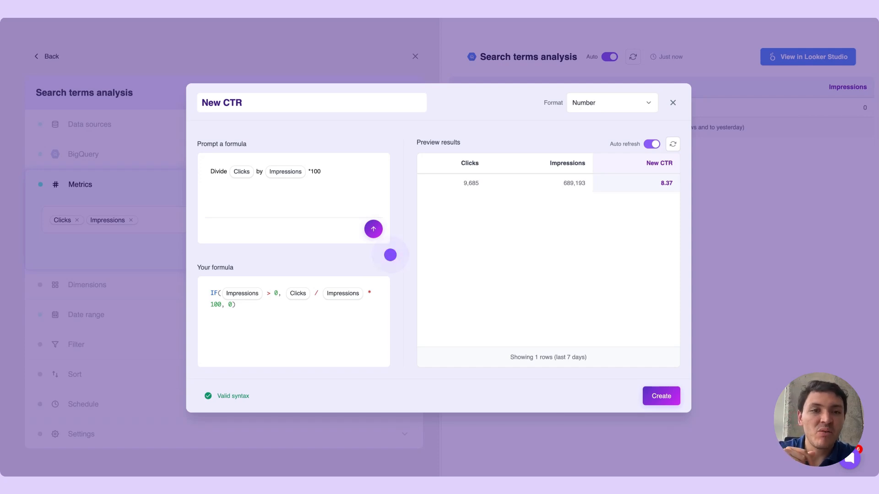
# Set the New CTR metric's format to Percentage and create it
pyautogui.click(619, 103)
pyautogui.click(605, 162)
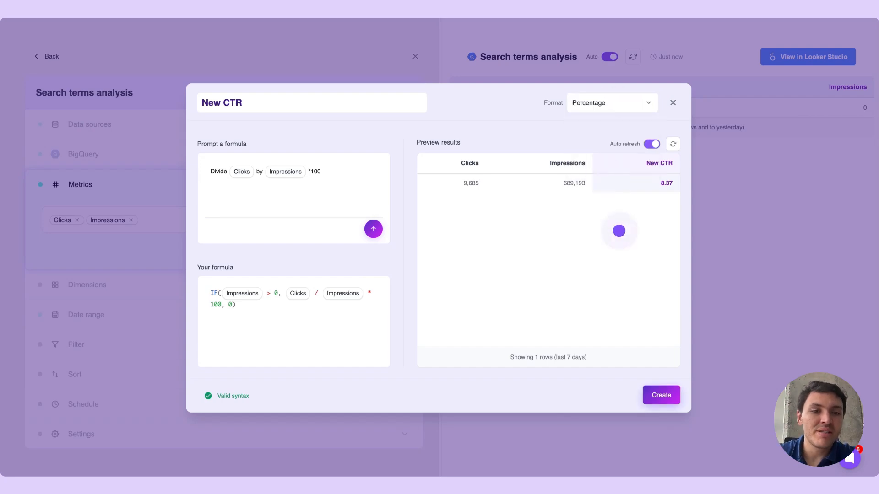
pyautogui.click(662, 395)
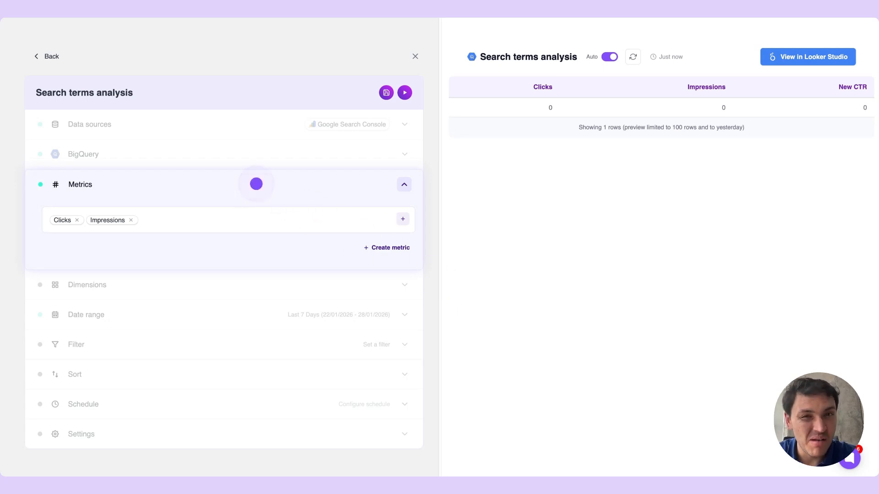
# Find the Query dimension and add it to the query's dimensions
pyautogui.click(256, 184)
pyautogui.click(204, 225)
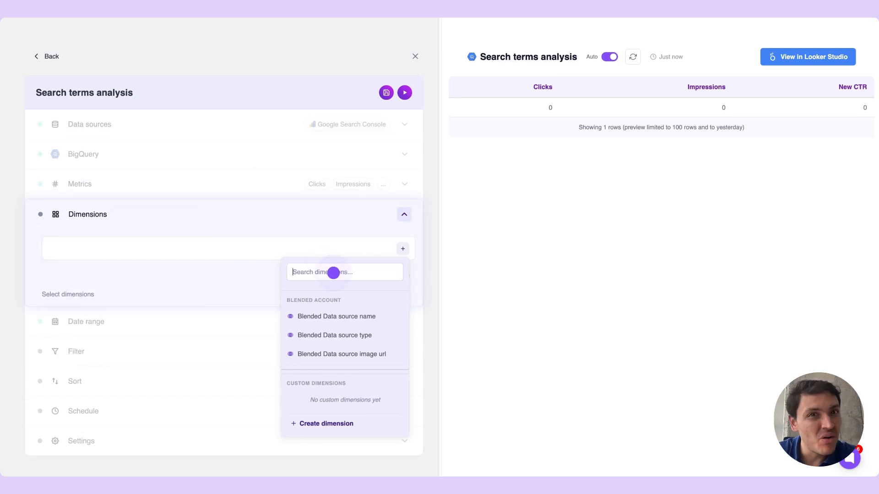
pyautogui.write('query')
pyautogui.click(329, 316)
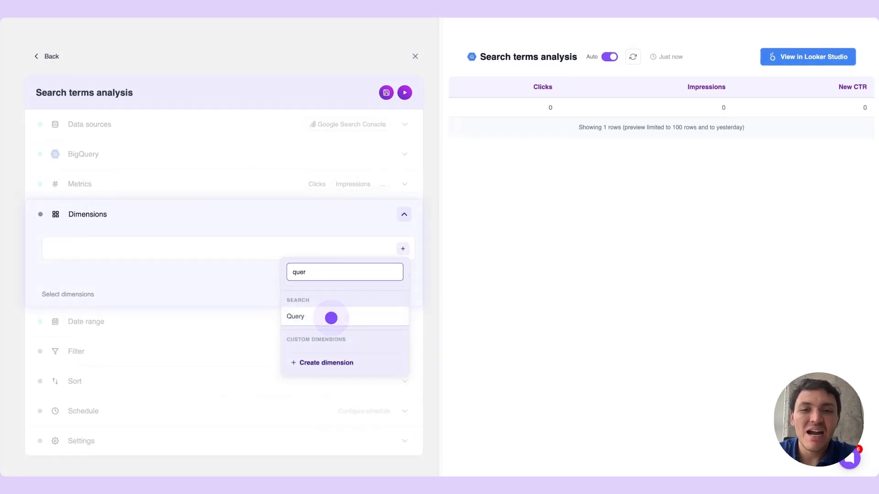
# Start a custom dimension and name it Search type
pyautogui.click(326, 422)
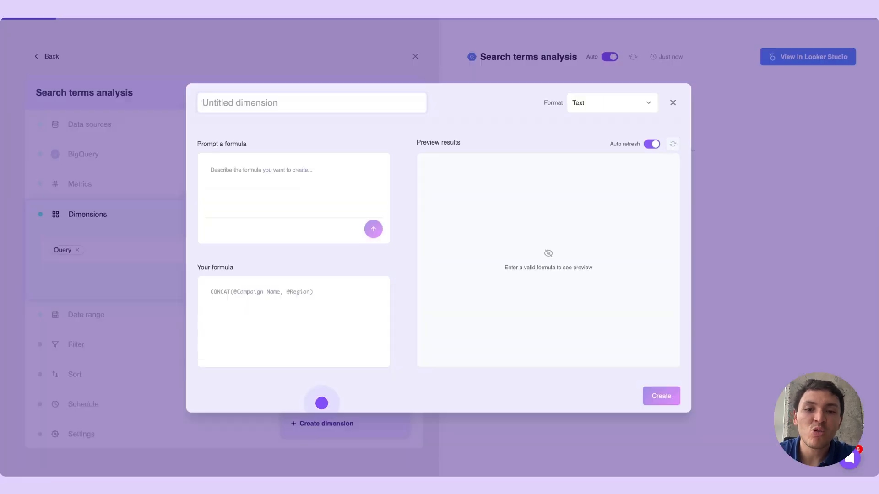
pyautogui.click(254, 109)
pyautogui.write('Branded')
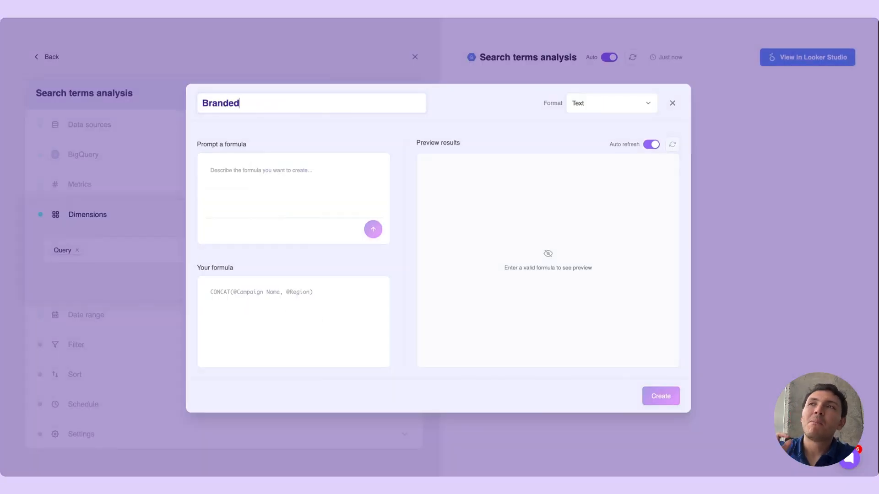
# Generate the dimension's formula from the prompt: if Query contains "porter" then "Branded". Else "Non-branded"., and create the dimension
pyautogui.click(291, 180)
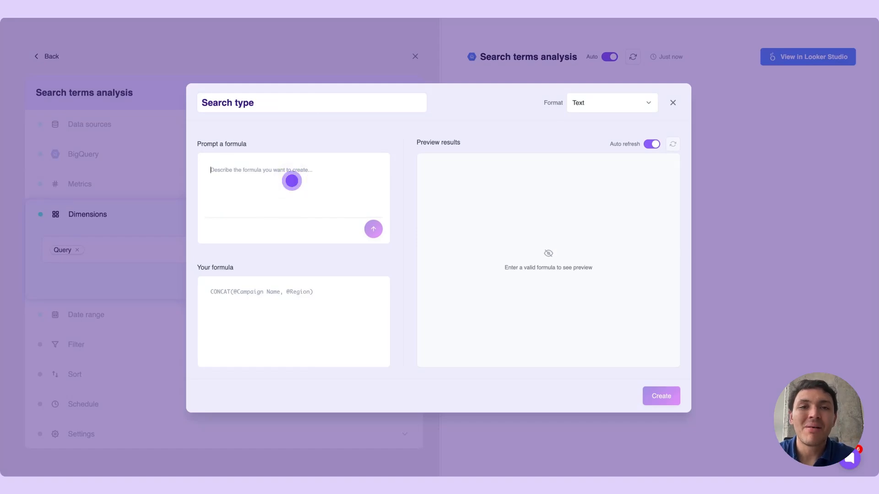
pyautogui.click(292, 180)
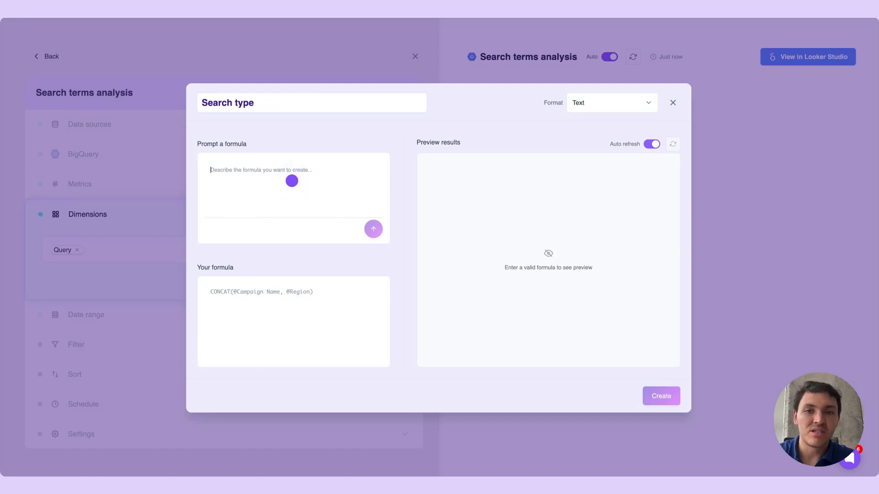
pyautogui.write('if @')
pyautogui.click(291, 210)
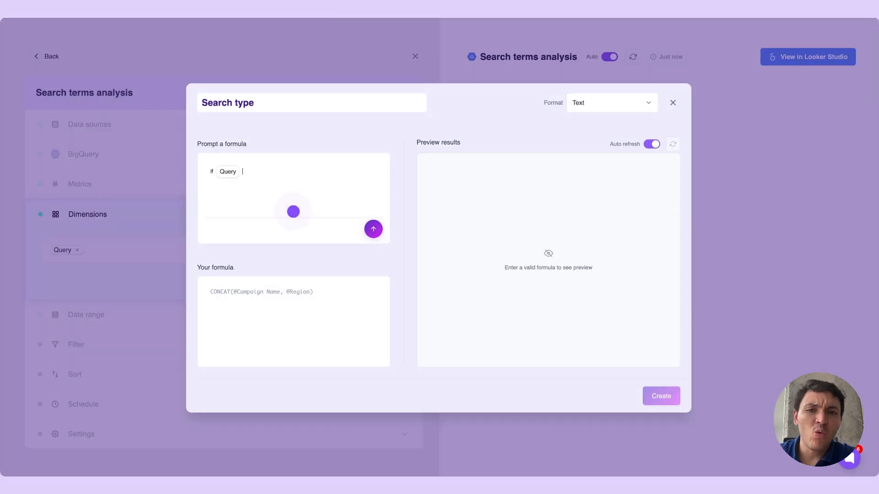
pyautogui.write('contains "porter" then "Branded".')
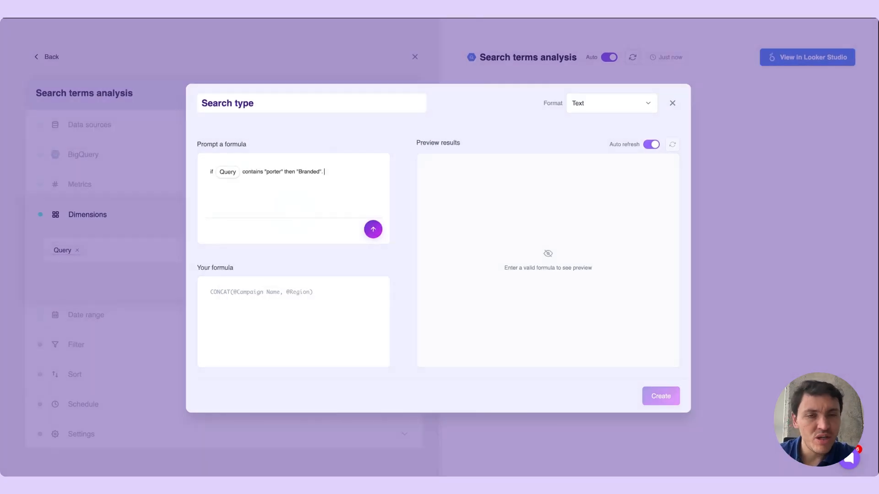
pyautogui.write(' Else "Non-branded".')
pyautogui.press('Return')
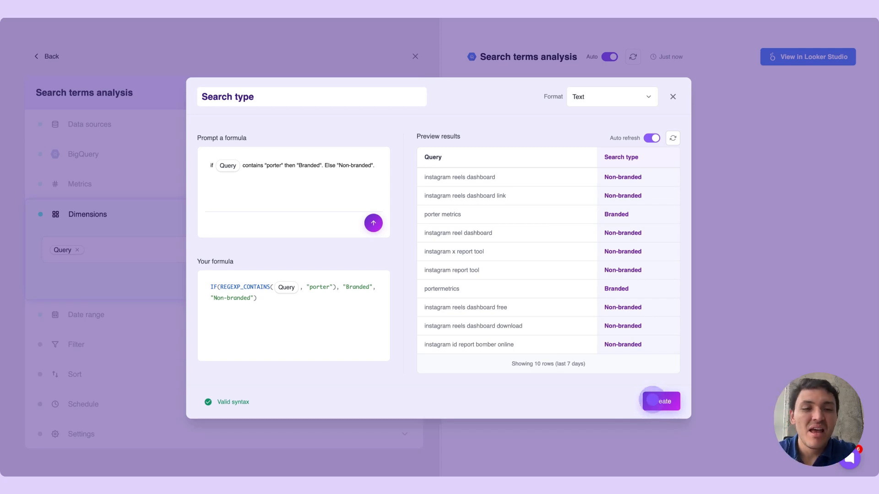
pyautogui.click(652, 401)
# Set the query's date range to This Year to Date
pyautogui.click(226, 221)
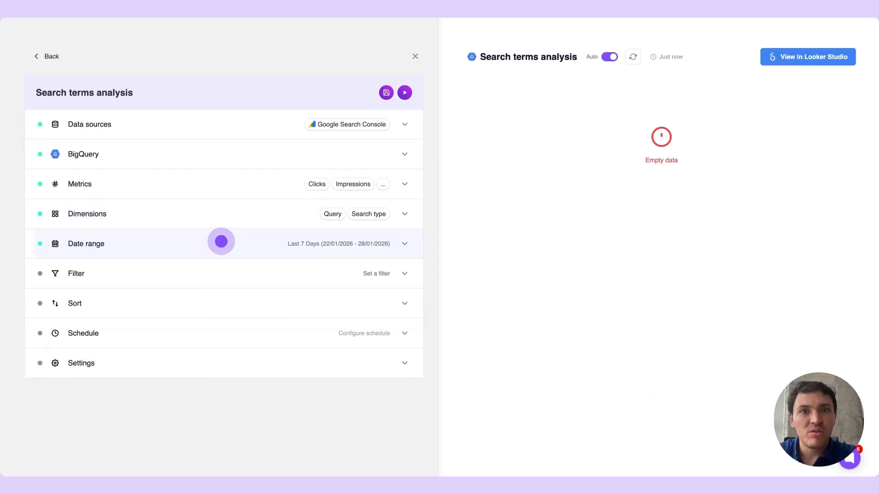
pyautogui.click(221, 239)
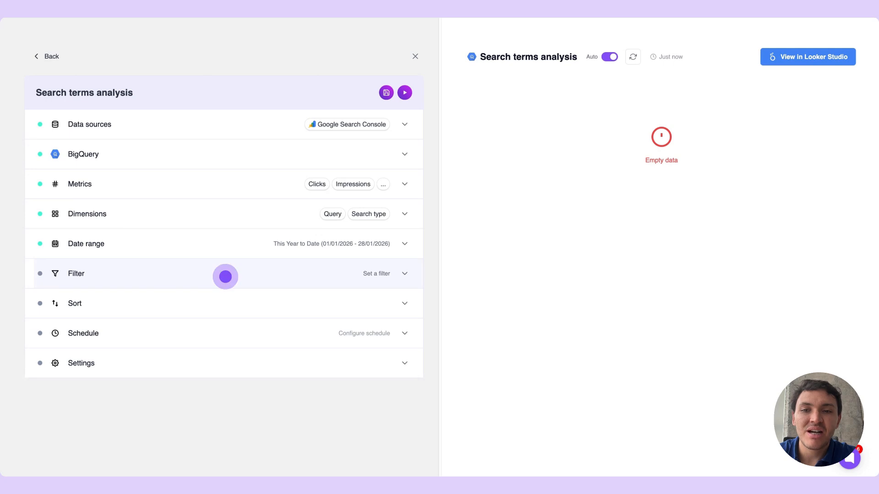
# Add a filter that excludes rows where Query contains youtube
pyautogui.click(225, 277)
pyautogui.click(143, 307)
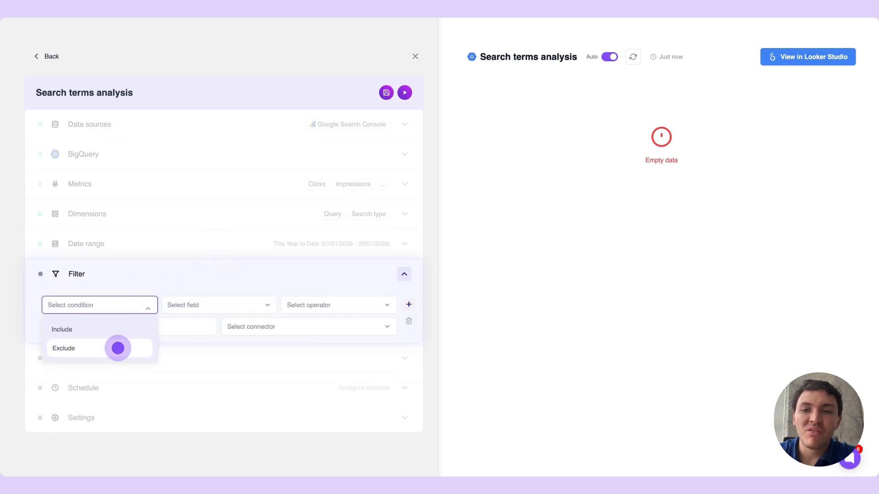
pyautogui.click(117, 348)
pyautogui.click(203, 307)
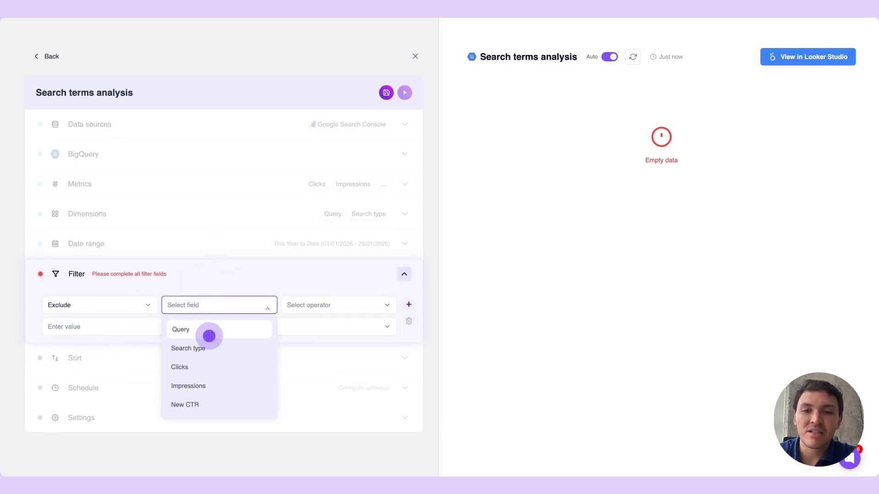
pyautogui.click(208, 330)
pyautogui.click(288, 308)
pyautogui.click(304, 348)
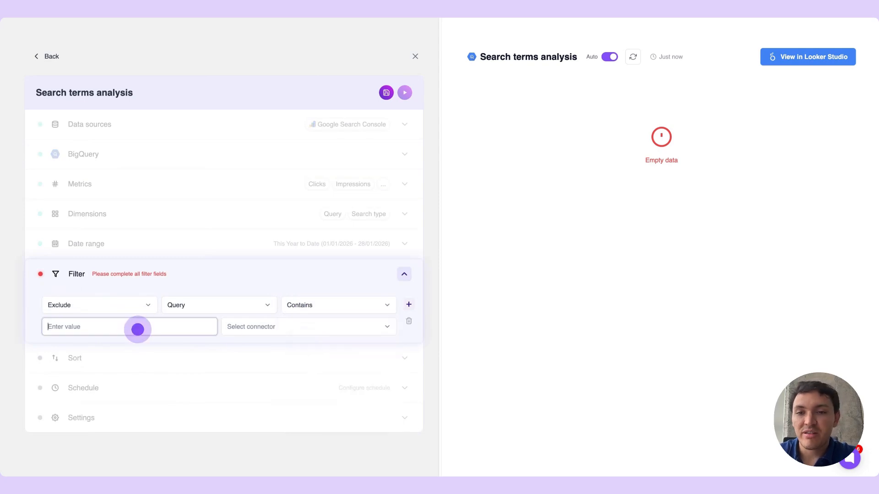
pyautogui.write('youtube')
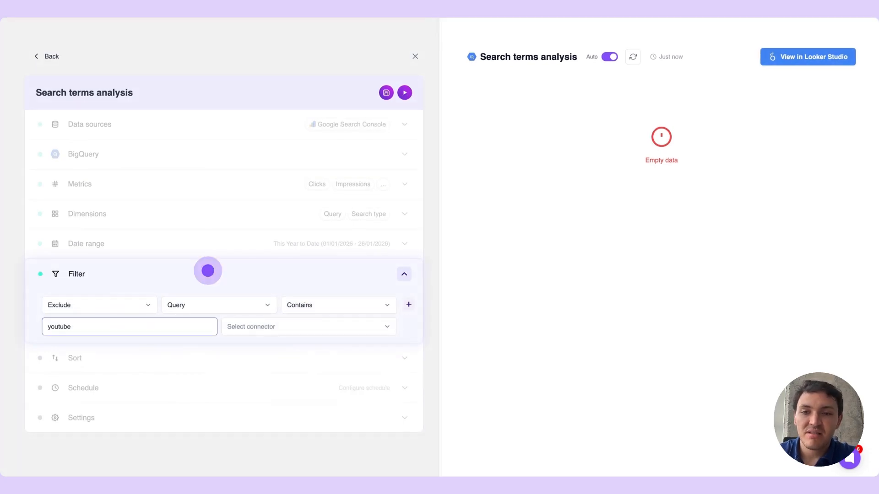
pyautogui.click(208, 271)
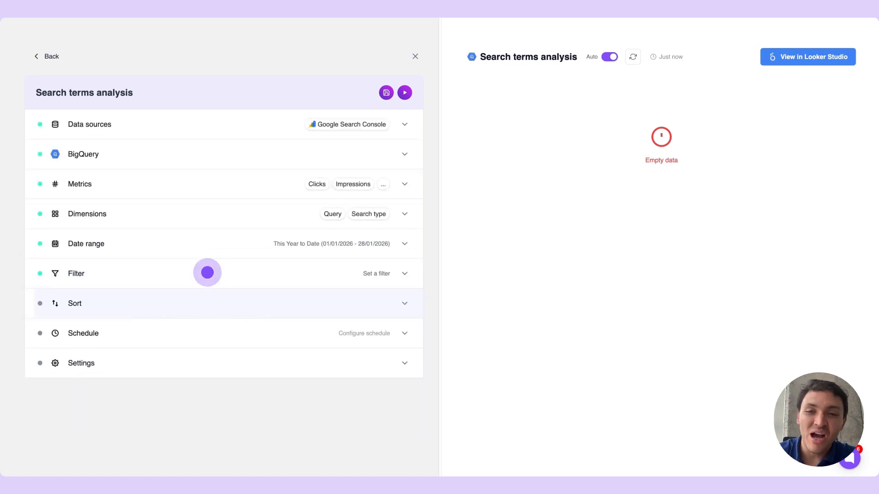
# Sort the query results by Clicks in ascending order
pyautogui.click(198, 302)
pyautogui.click(154, 332)
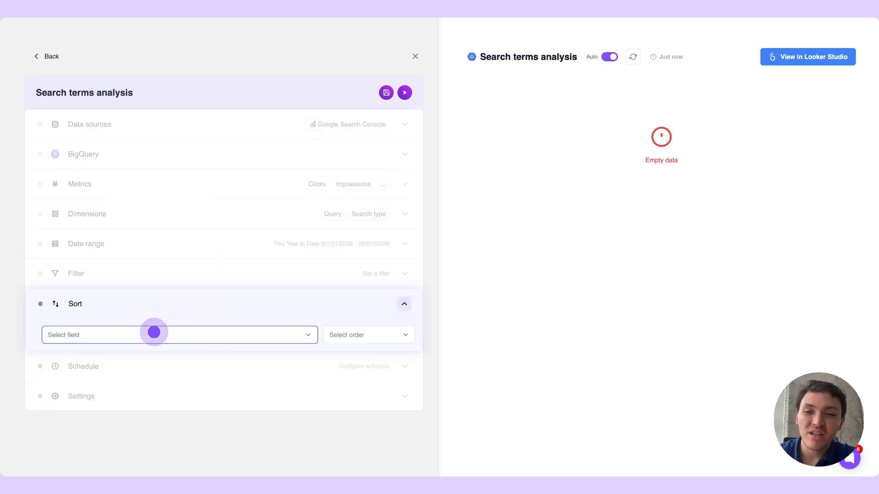
pyautogui.click(125, 396)
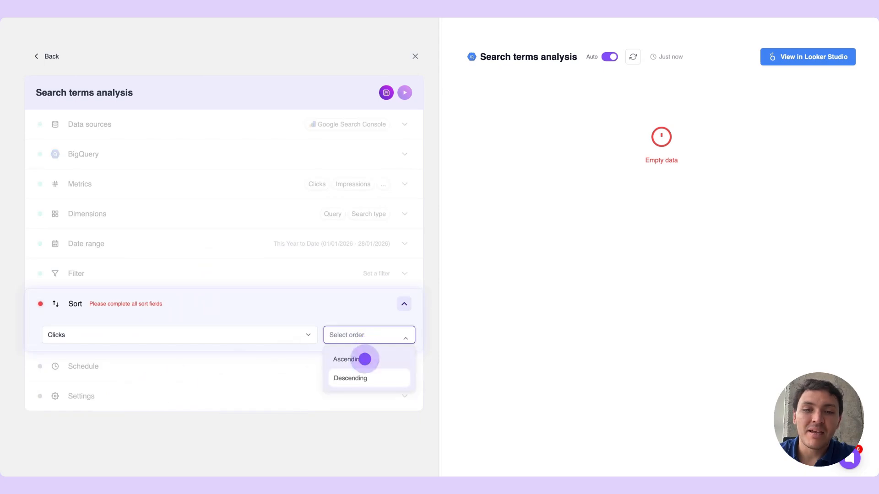
pyautogui.click(363, 377)
pyautogui.click(234, 310)
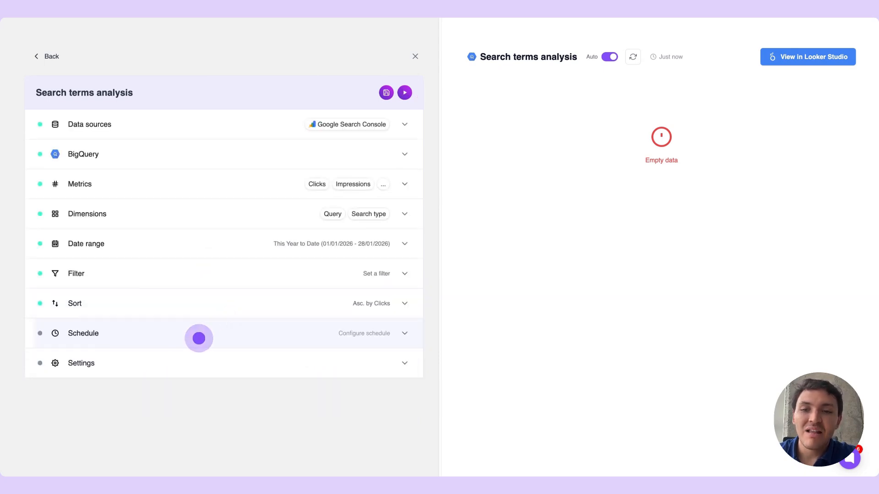
# Generate the query's schedule from the description "Weekly, on mondays at 5pm"
pyautogui.click(197, 335)
pyautogui.click(153, 396)
pyautogui.write('Weekly, on mondays at 5pm')
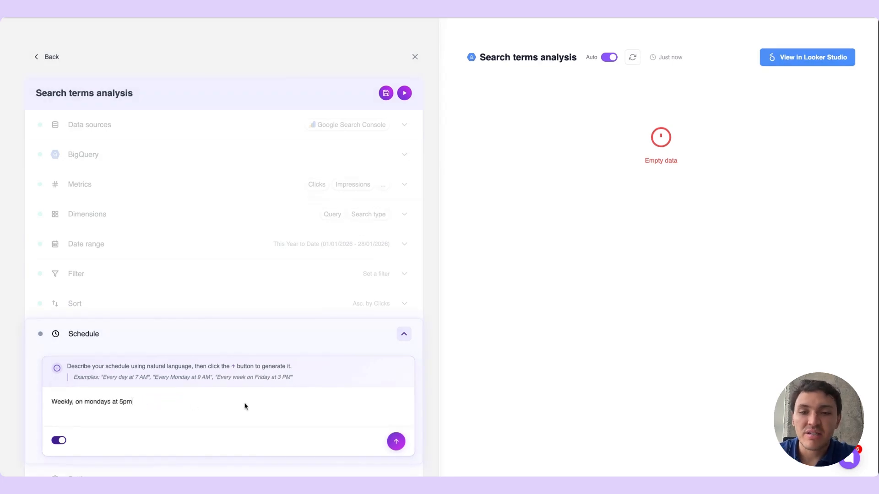
pyautogui.press('Return')
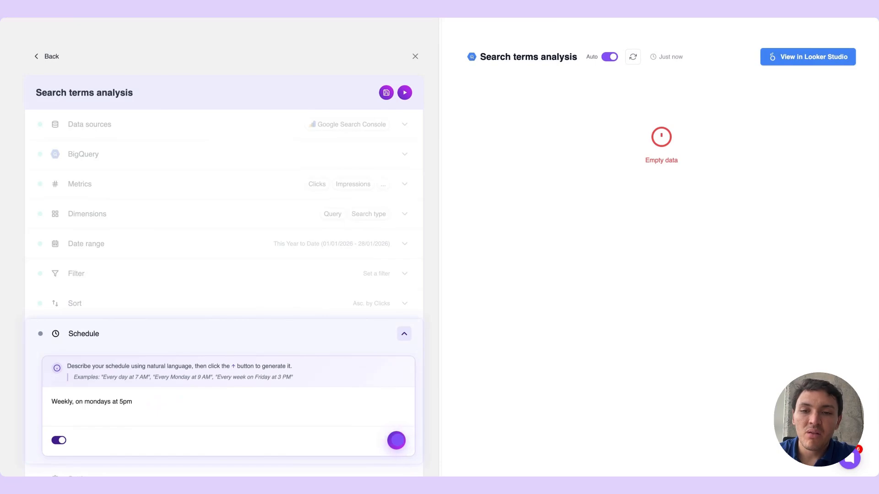
pyautogui.click(334, 336)
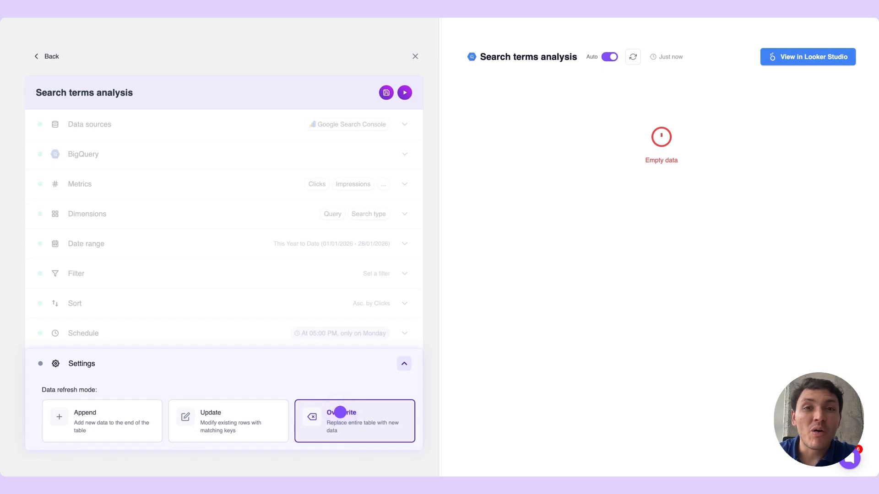
# Set the data refresh mode to Overwrite and save the query
pyautogui.click(340, 412)
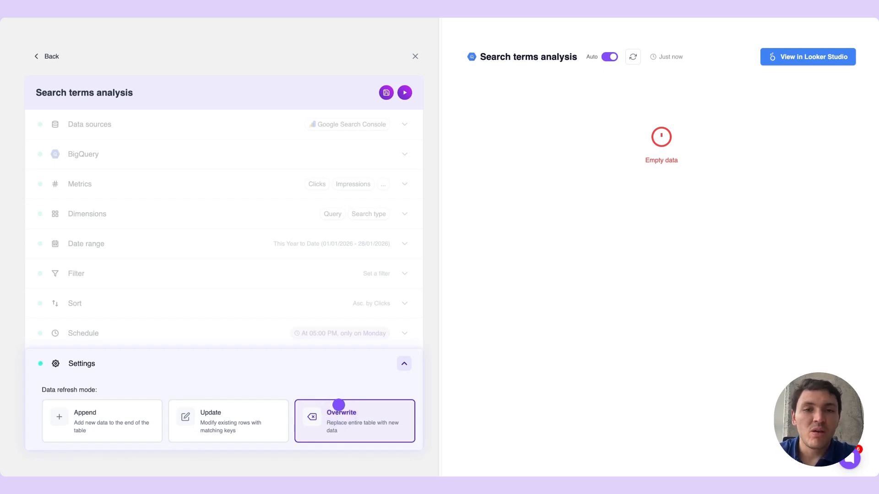
pyautogui.click(387, 92)
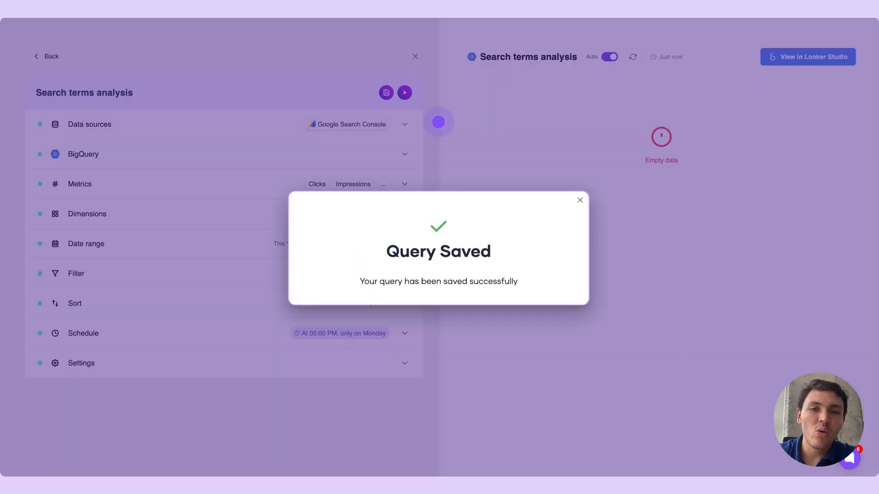
pyautogui.click(579, 198)
# Run the Search terms analysis query, switch to BigQuery and open the searchConsole_queries table
pyautogui.click(404, 93)
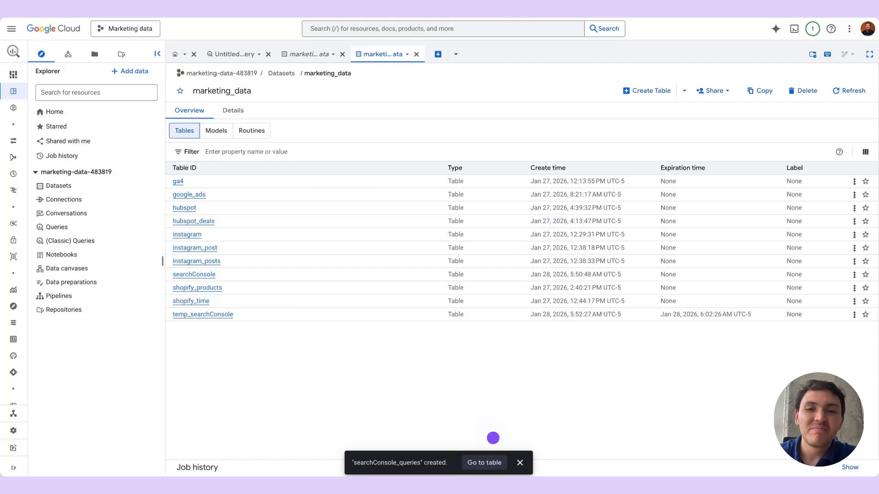
pyautogui.click(487, 462)
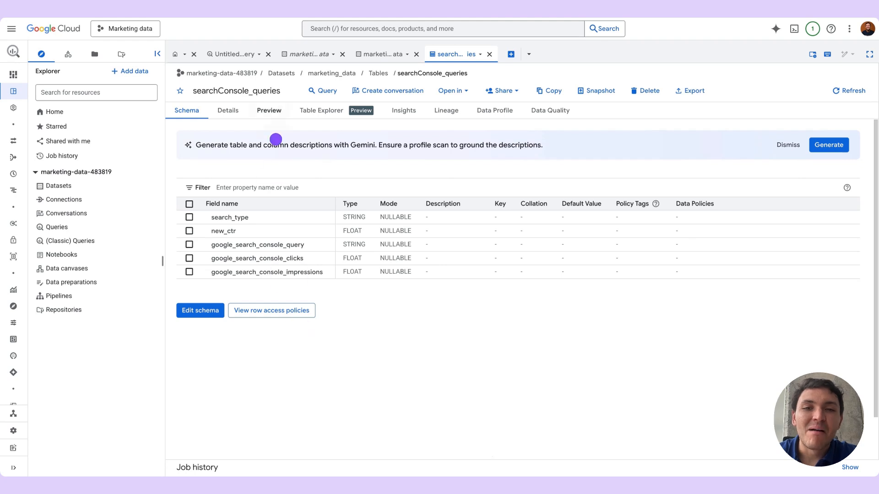